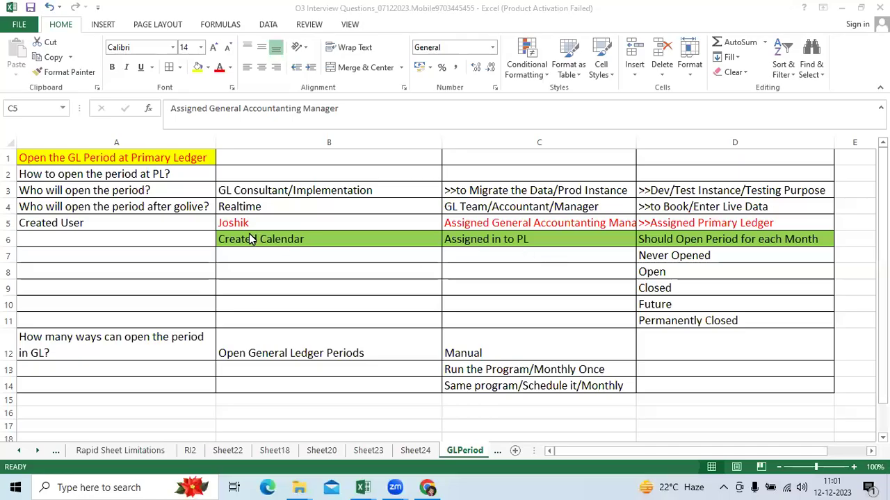
# Insert 'GL' into A2 so it reads 'How to open the GL period at PL?'.
pyautogui.moveTo(97, 159); pyautogui.dragTo(700, 383)
pyautogui.click(410, 219)
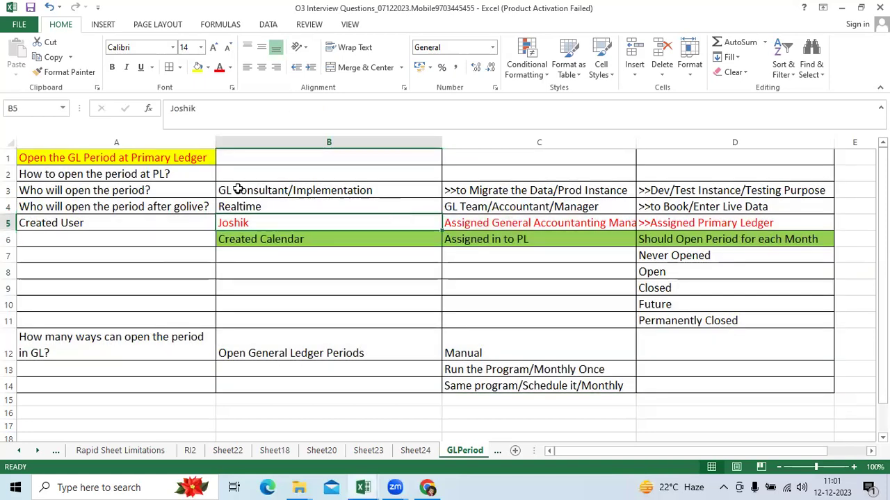
pyautogui.click(137, 159)
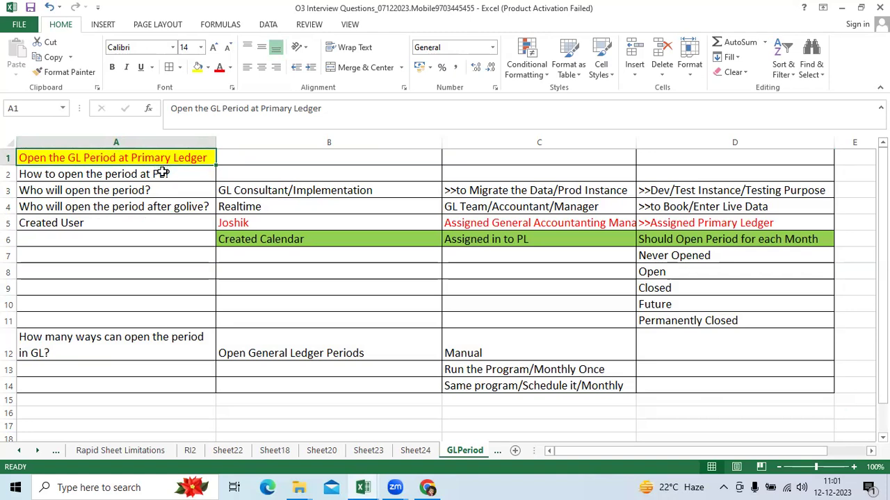
pyautogui.click(162, 173)
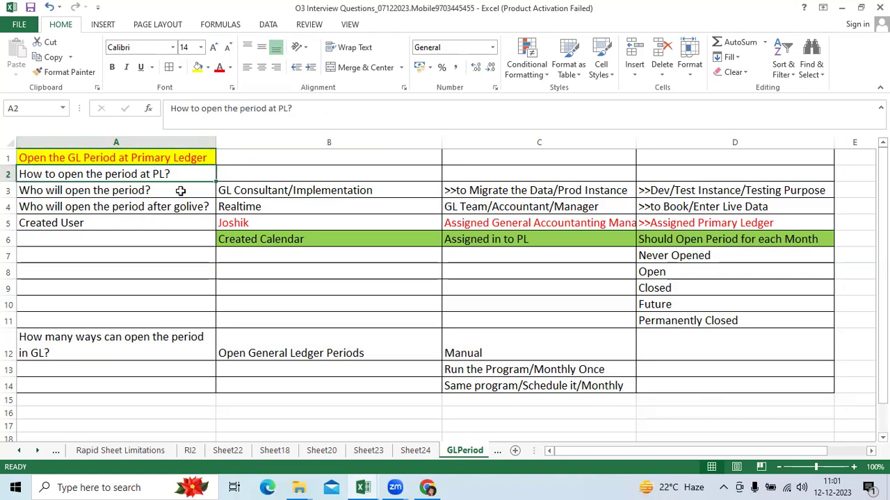
pyautogui.doubleClick(106, 174)
pyautogui.write('GL')
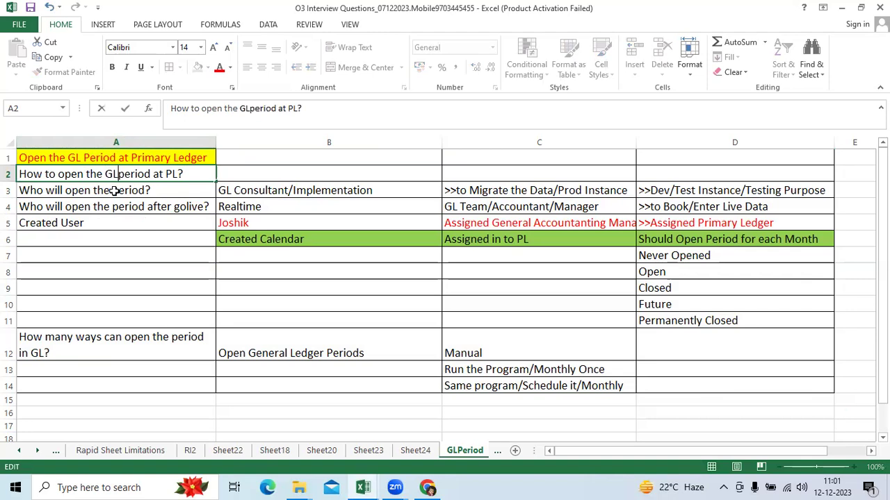
pyautogui.hotkey('ctrl', 'Return')
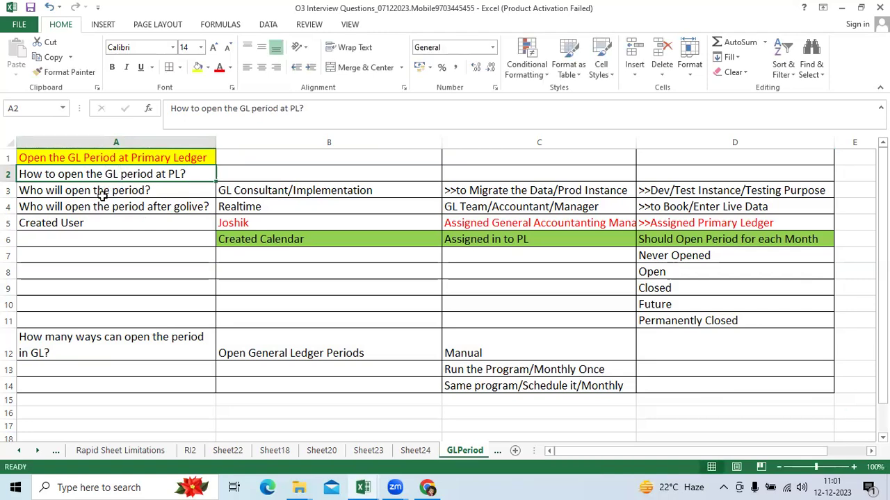
# Add 'in Implementation' before the question mark in A3.
pyautogui.click(102, 195)
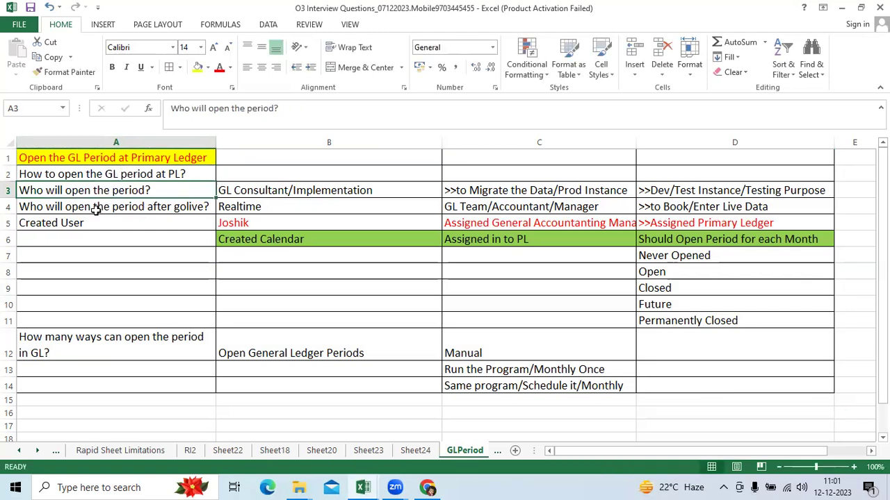
pyautogui.click(95, 210)
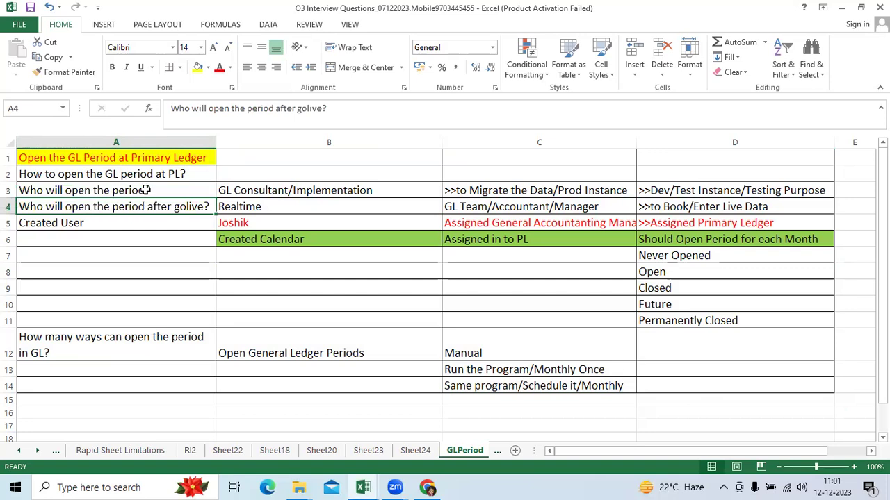
pyautogui.doubleClick(148, 192)
pyautogui.write('in l')
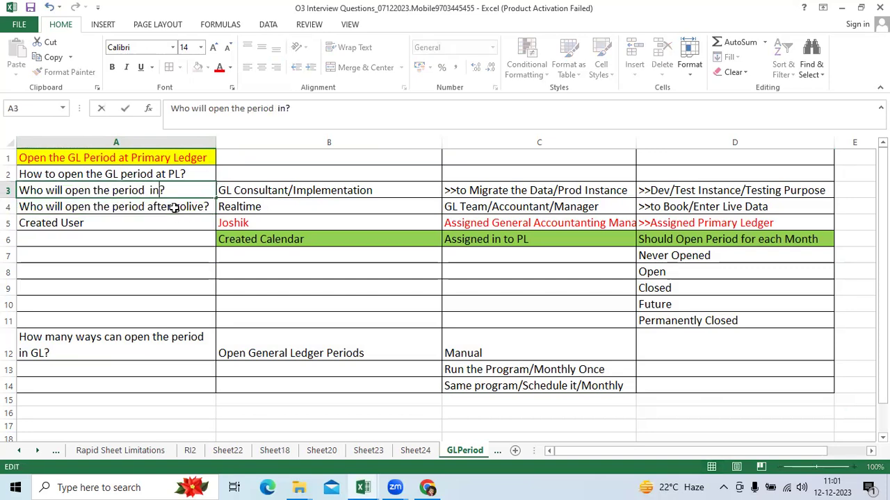
pyautogui.write('mplementa')
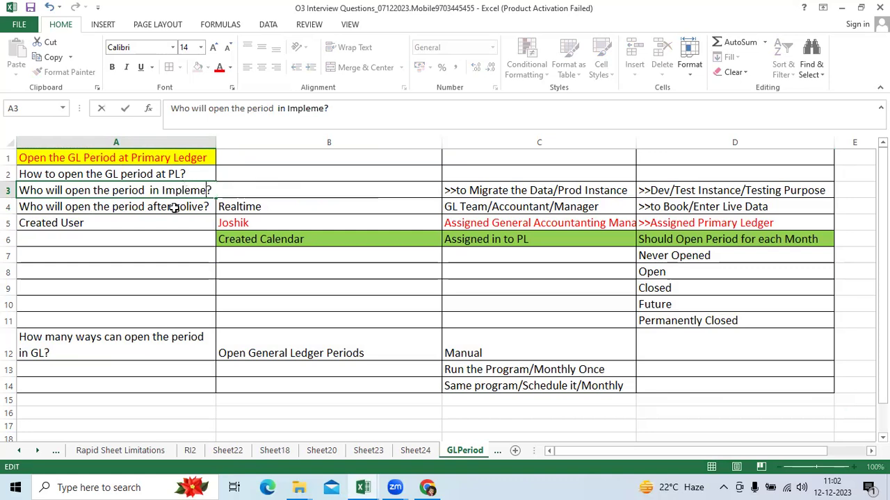
pyautogui.write('tion')
pyautogui.press('Tab')
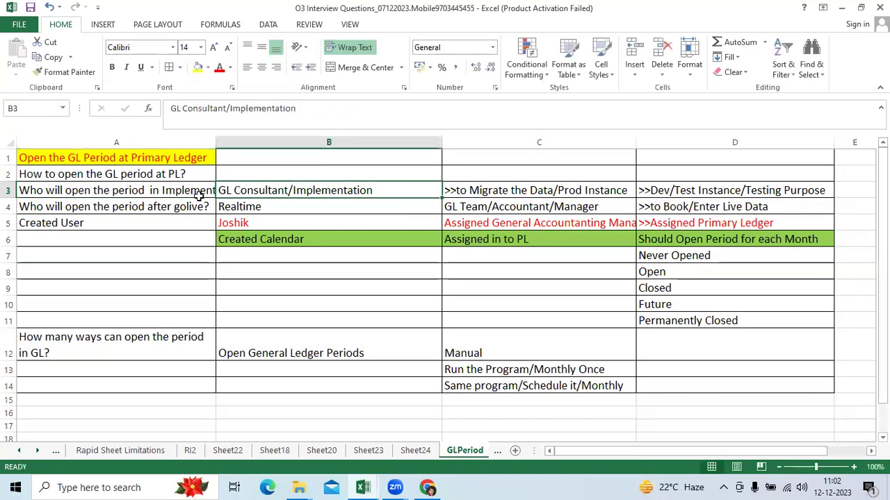
# Wrap the A3 Implementation question and check the C3 and D3 instance notes.
pyautogui.click(206, 191)
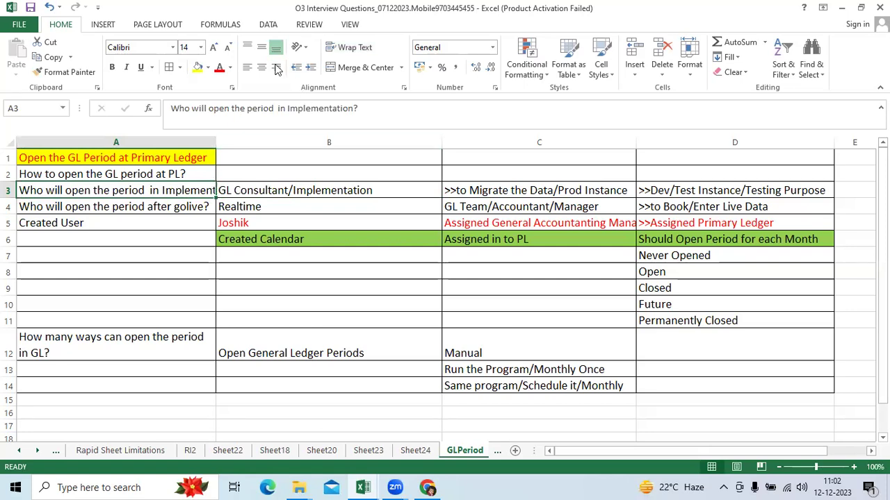
pyautogui.click(351, 52)
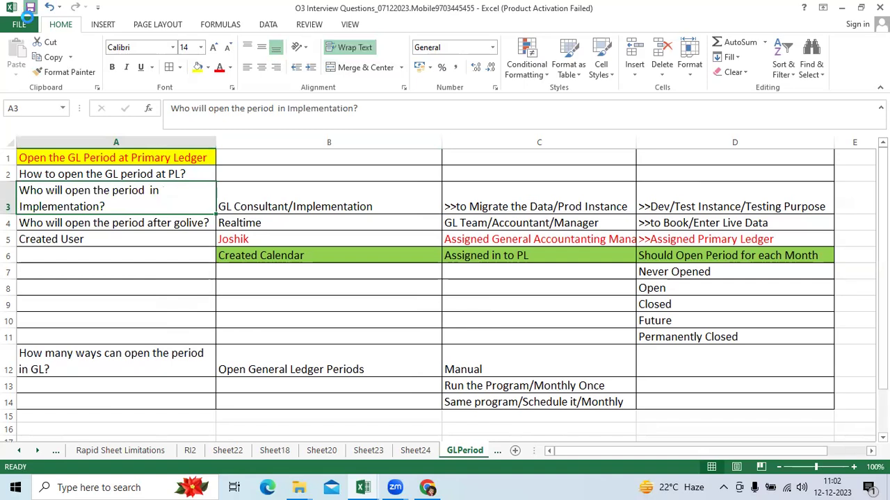
pyautogui.click(518, 208)
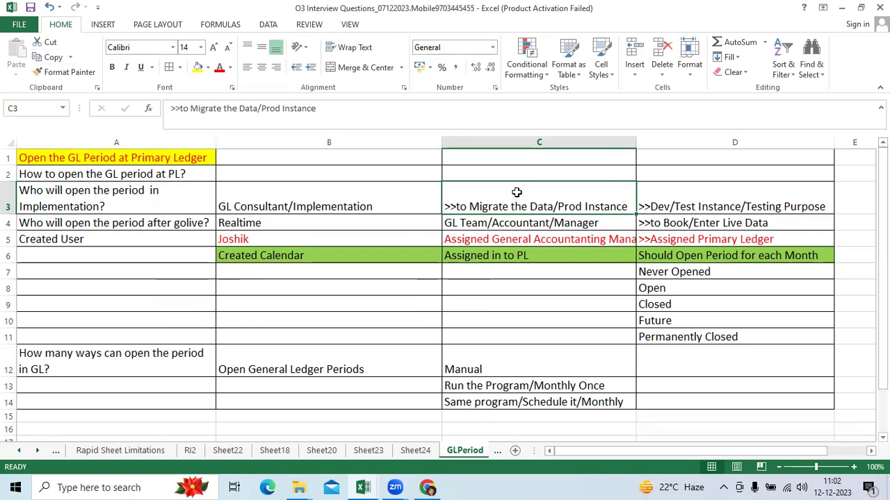
pyautogui.click(670, 195)
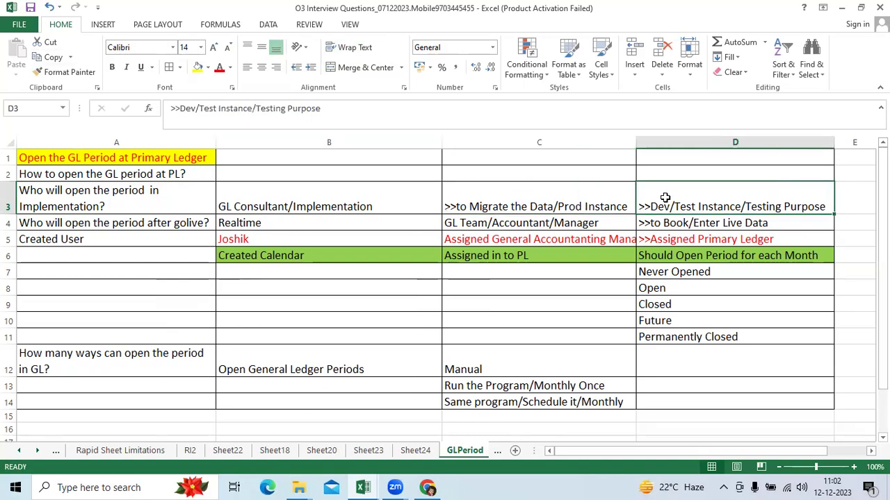
pyautogui.click(115, 200)
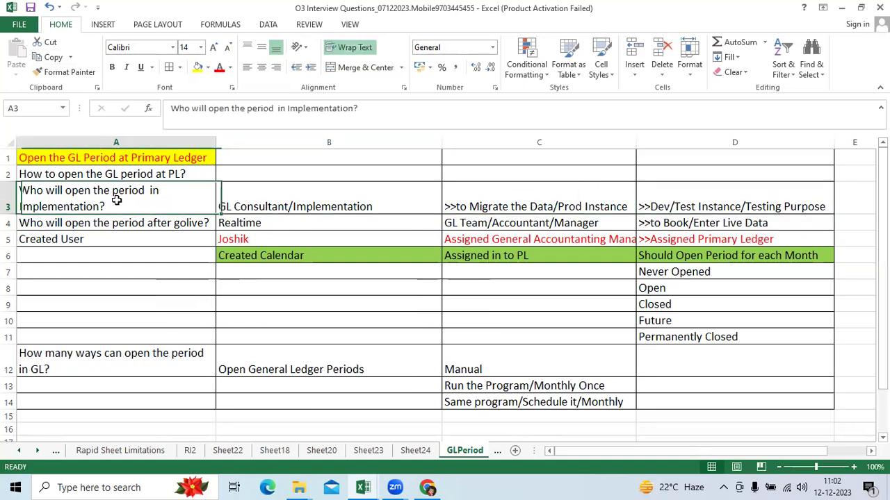
# Review the B3 answer and the row 4 after-golive question, answers and Book/Enter Live Data note.
pyautogui.click(275, 207)
pyautogui.click(758, 204)
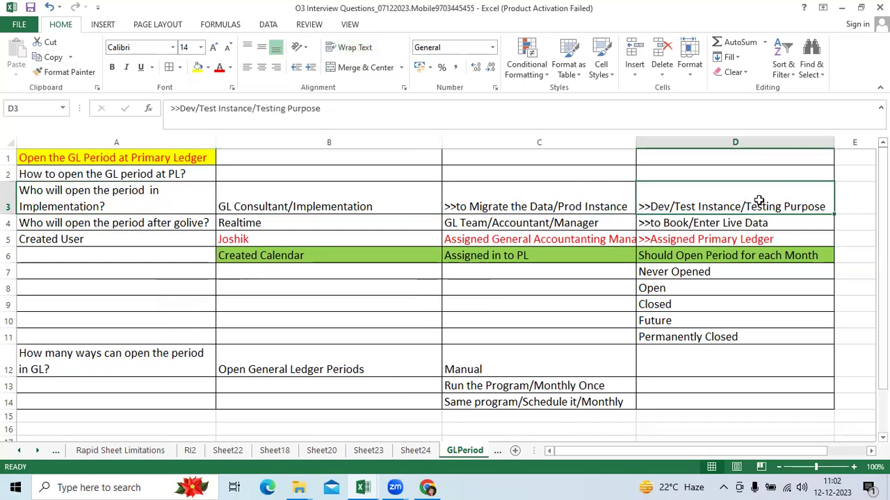
pyautogui.click(107, 227)
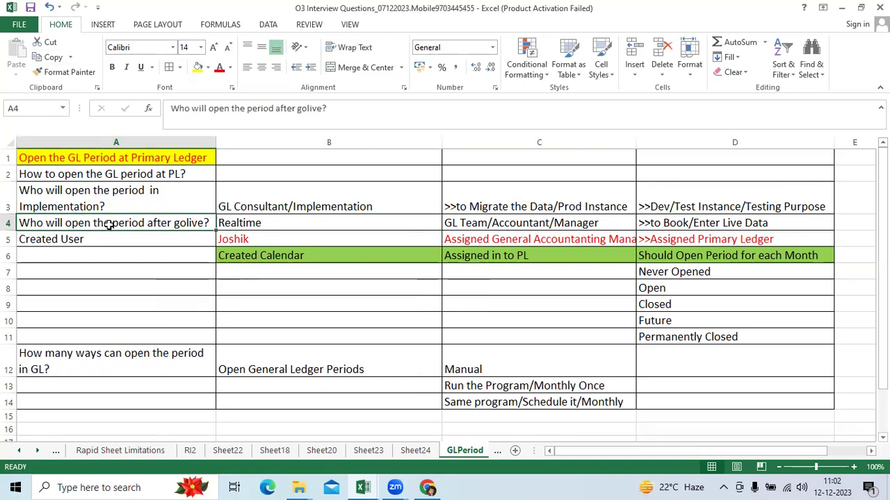
pyautogui.click(245, 226)
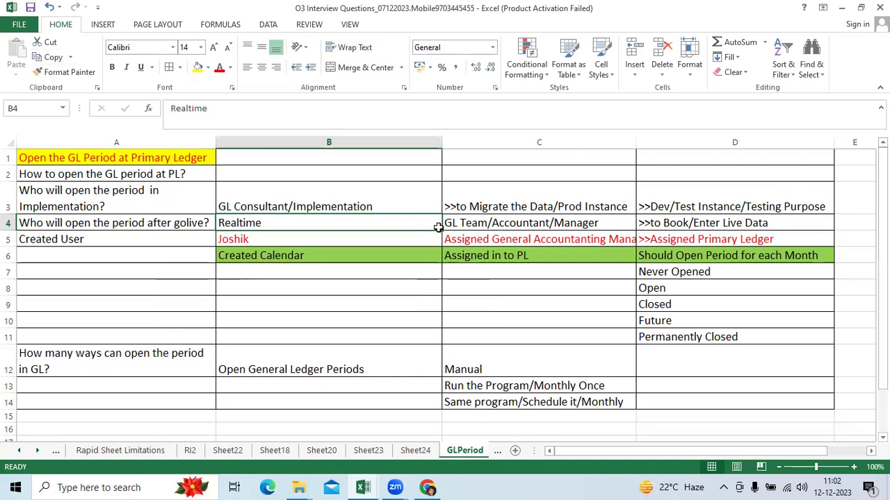
pyautogui.click(477, 227)
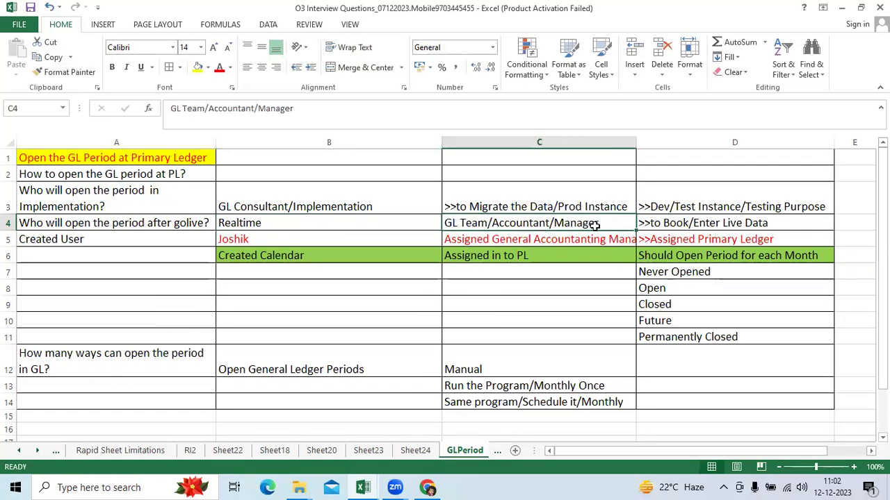
pyautogui.click(666, 230)
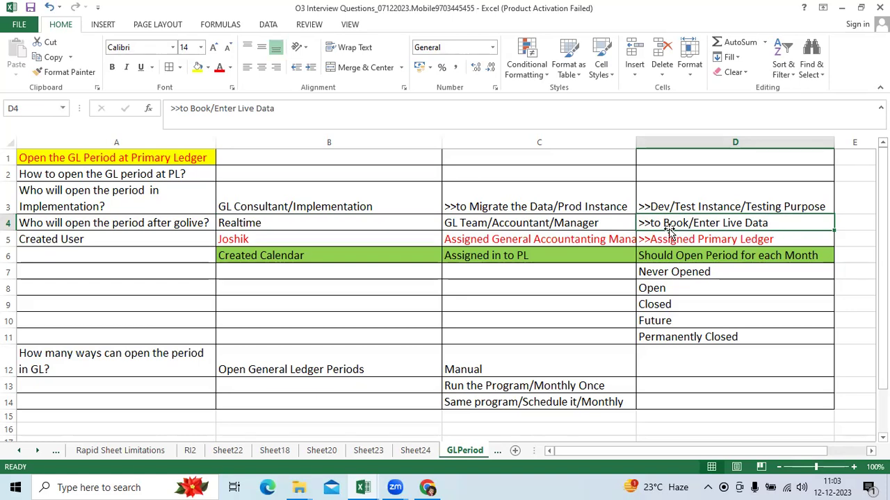
# Review the row 5 notes on the created user, assigned manager and Assigned Primary Ledger.
pyautogui.click(250, 239)
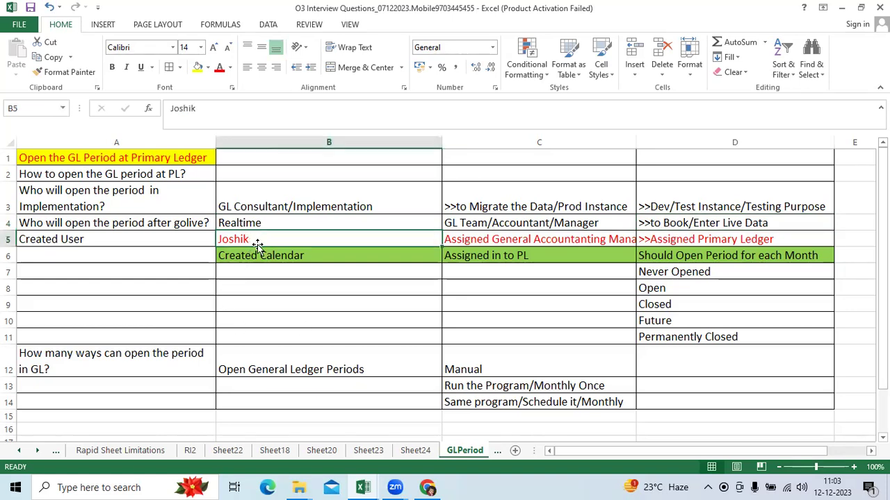
pyautogui.click(347, 318)
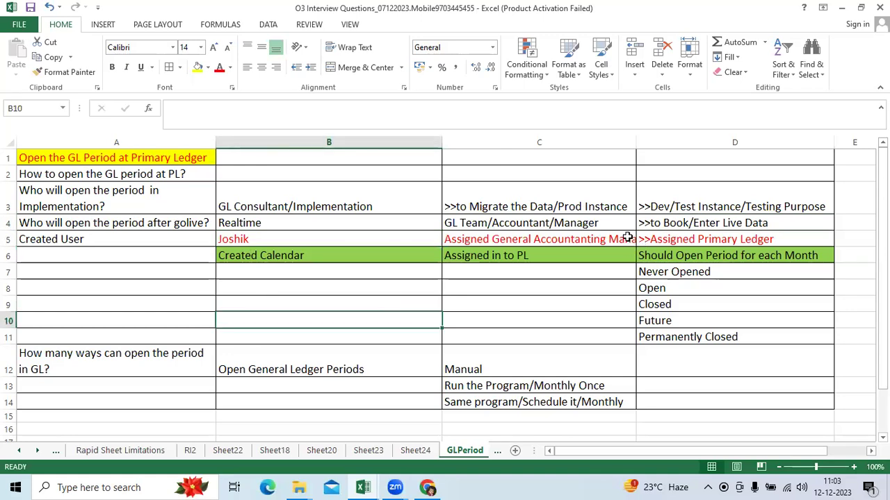
pyautogui.click(628, 238)
pyautogui.click(739, 241)
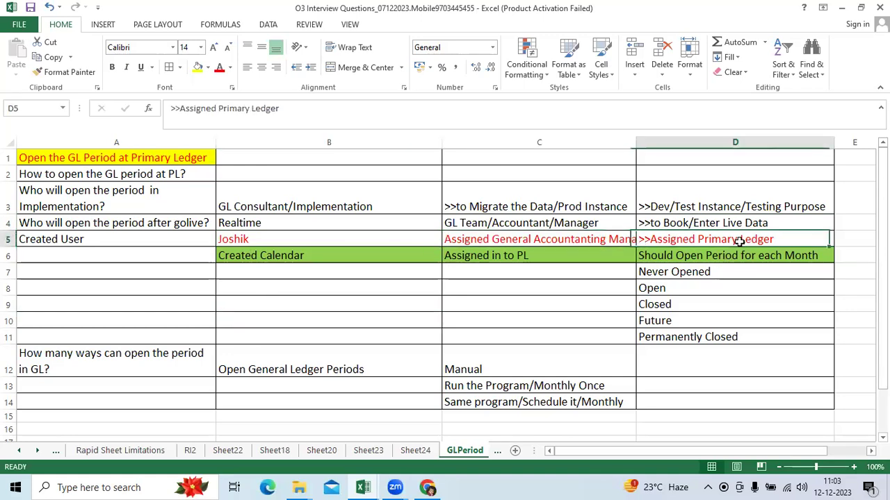
pyautogui.click(554, 306)
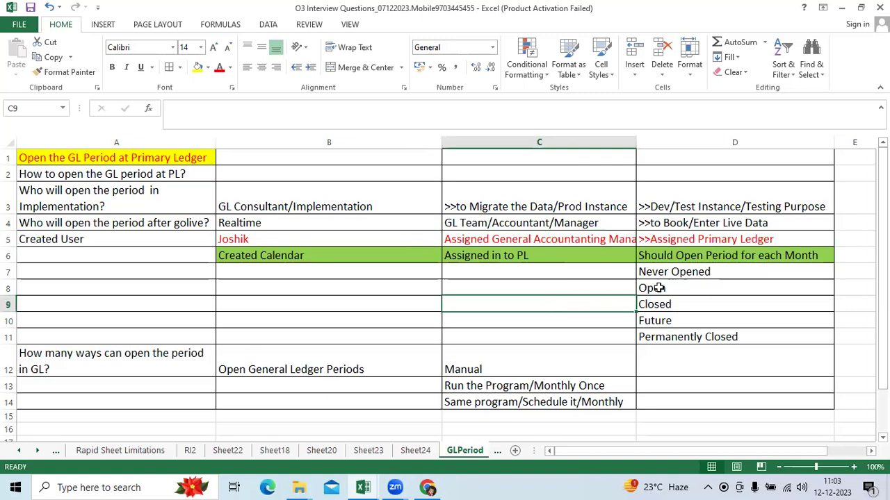
# Go over the Open, Closed and Future period statuses in D7:D11 and the A12 question, then switch to Oracle.
pyautogui.moveTo(667, 274); pyautogui.dragTo(666, 339)
pyautogui.click(681, 290)
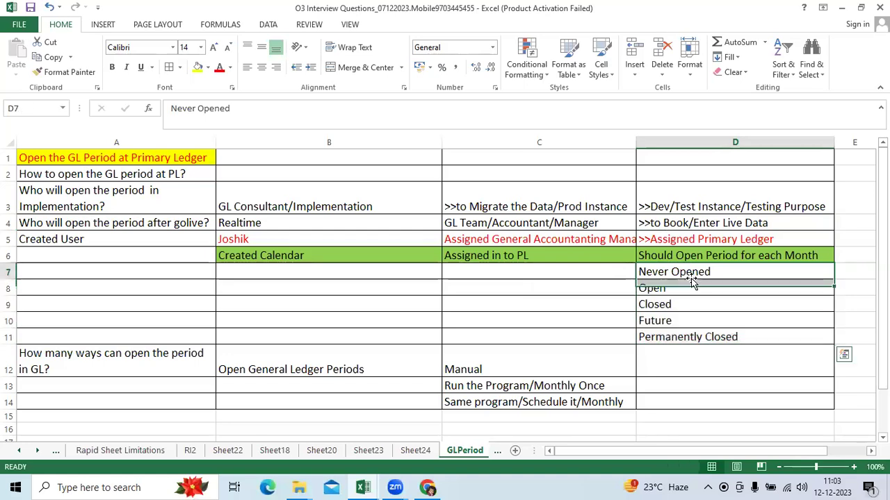
pyautogui.click(675, 304)
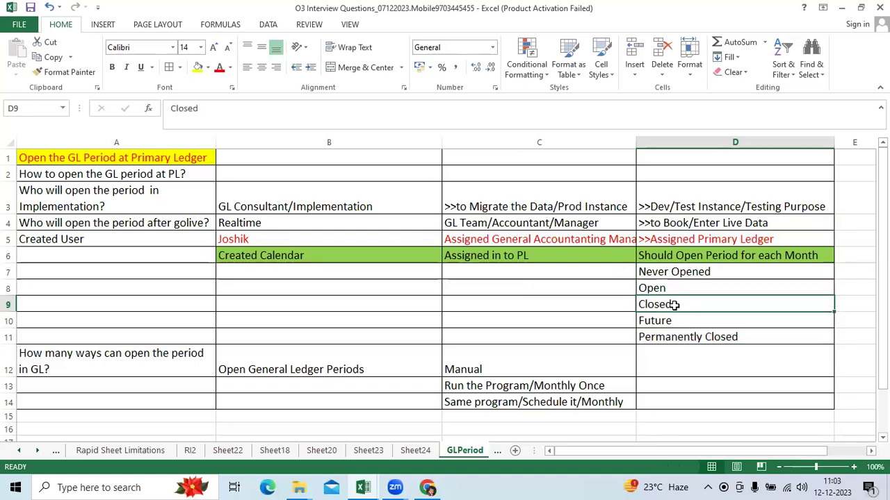
pyautogui.click(677, 322)
pyautogui.click(681, 338)
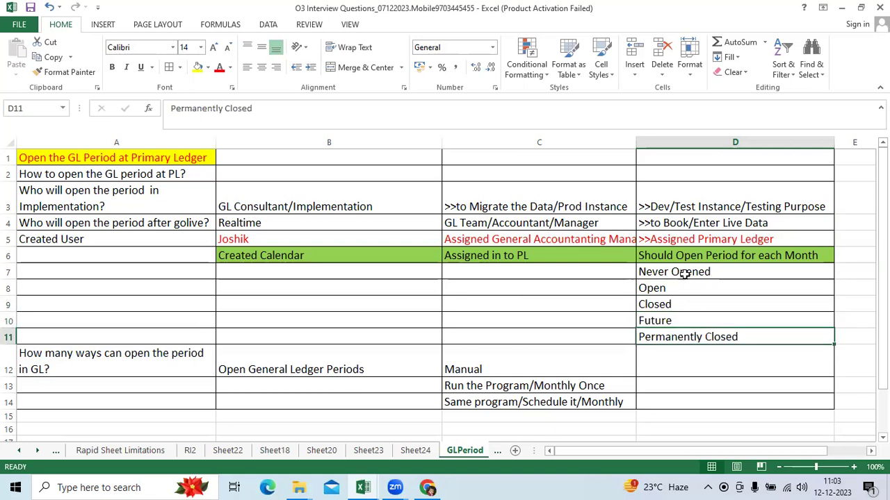
pyautogui.moveTo(684, 274); pyautogui.dragTo(684, 337)
pyautogui.click(375, 318)
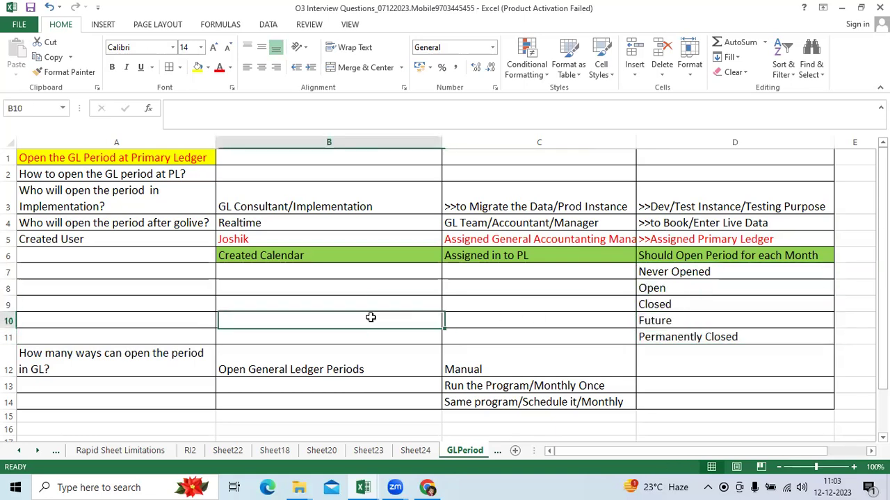
pyautogui.click(143, 364)
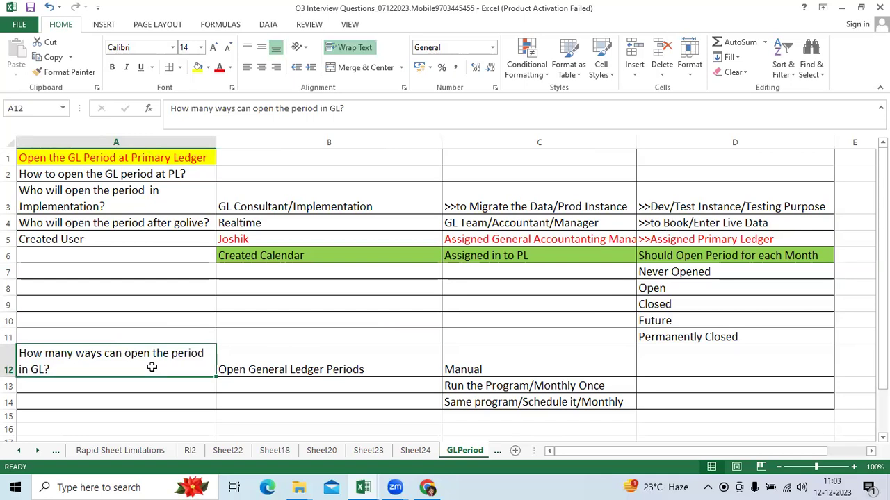
pyautogui.click(427, 488)
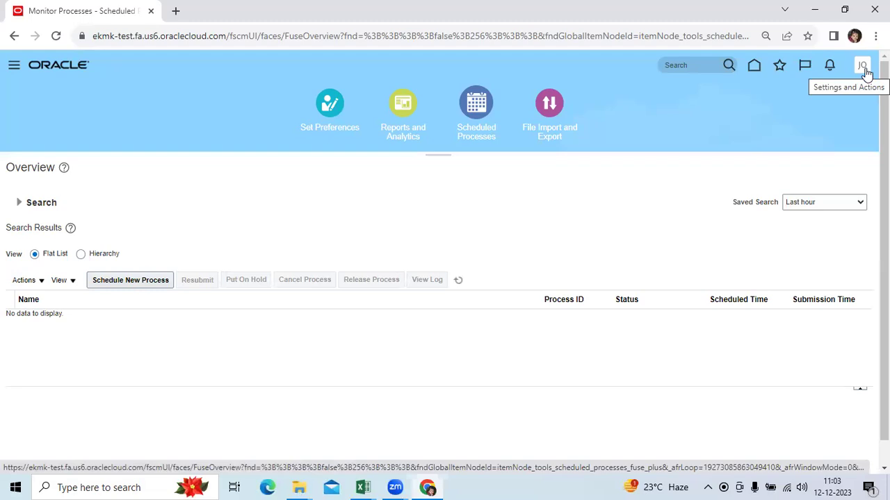
# From the Oracle home page, go to General Accounting > Period Close.
pyautogui.click(752, 70)
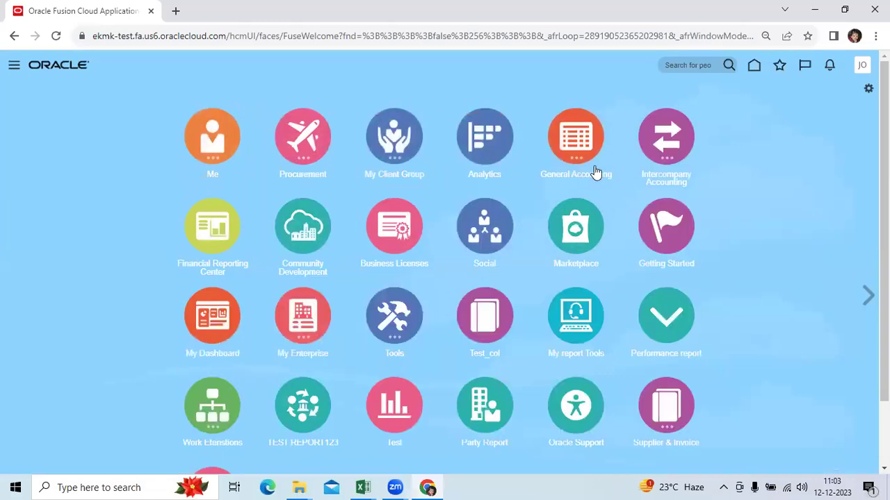
pyautogui.click(585, 165)
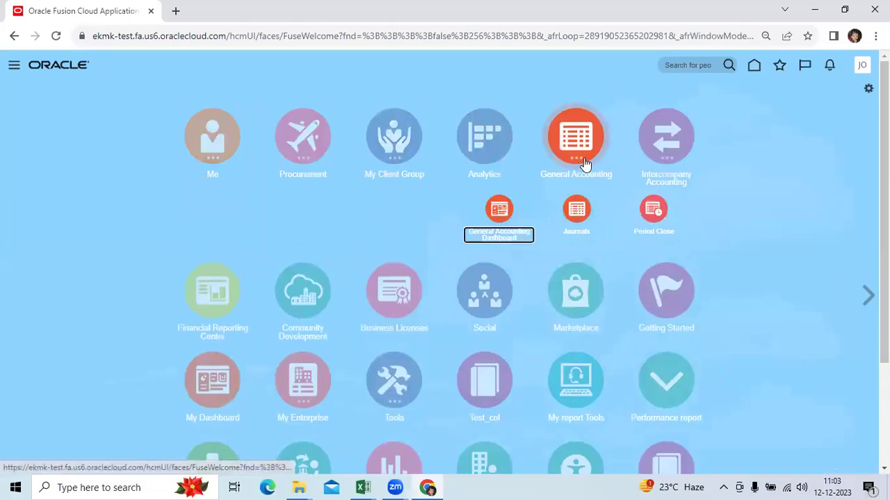
pyautogui.click(641, 229)
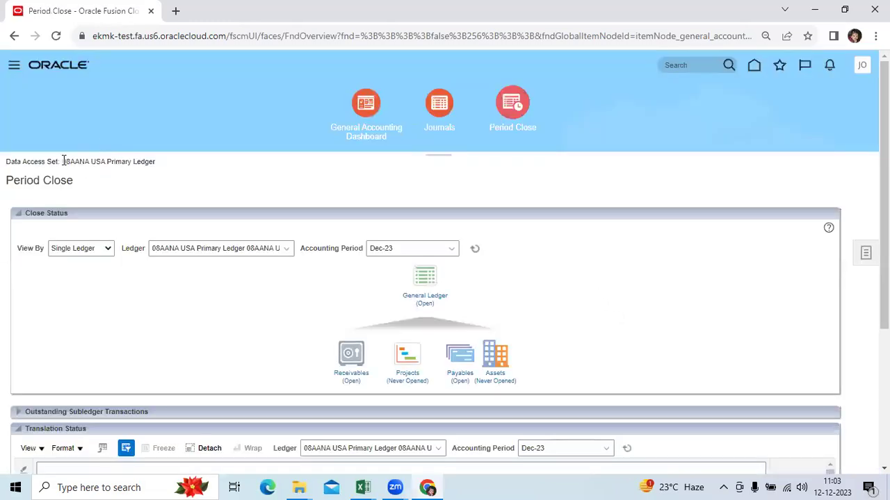
# Check the General Ledger period statuses for the USA Primary Ledger, then return to Excel.
pyautogui.moveTo(63, 161); pyautogui.dragTo(157, 162)
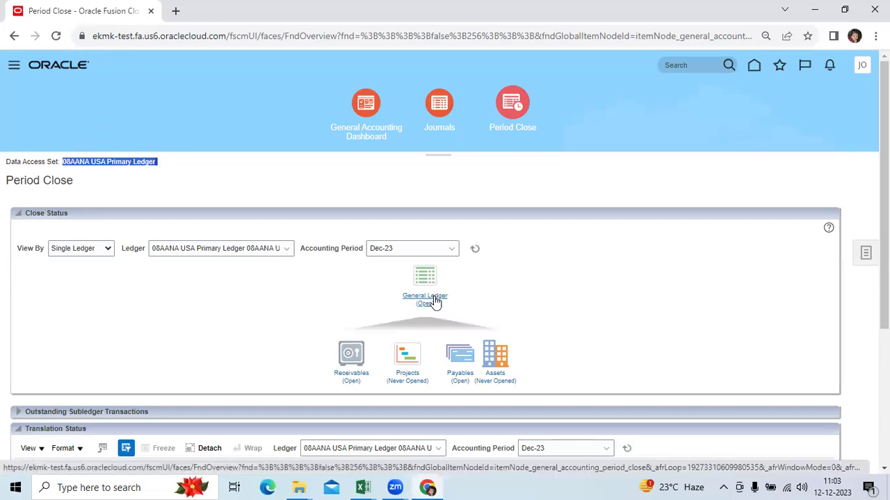
pyautogui.click(324, 257)
pyautogui.tripleClick(324, 257)
pyautogui.click(99, 164)
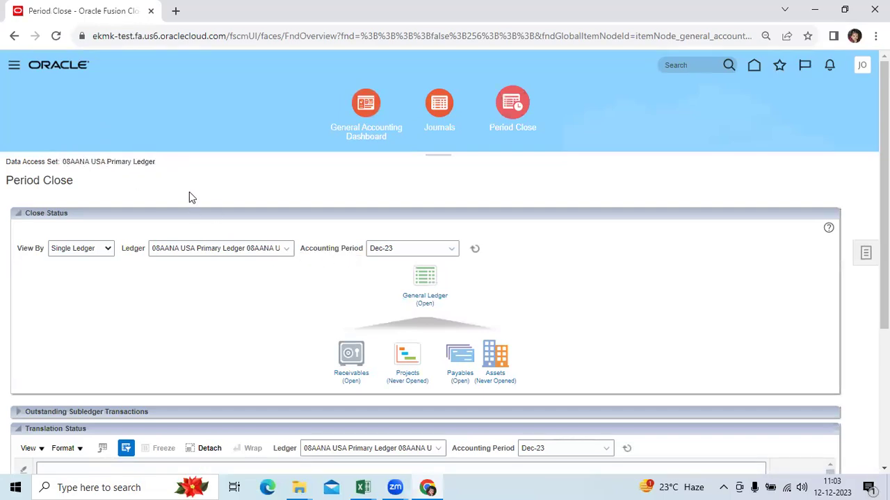
pyautogui.click(426, 293)
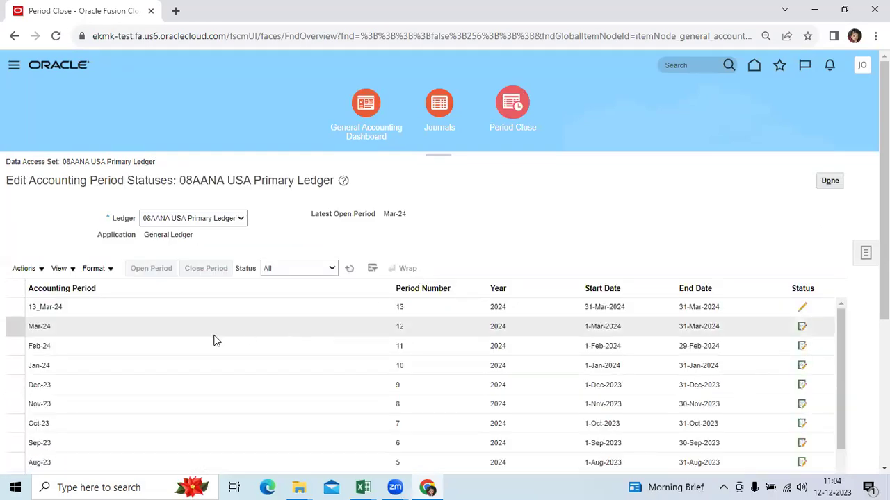
pyautogui.click(824, 184)
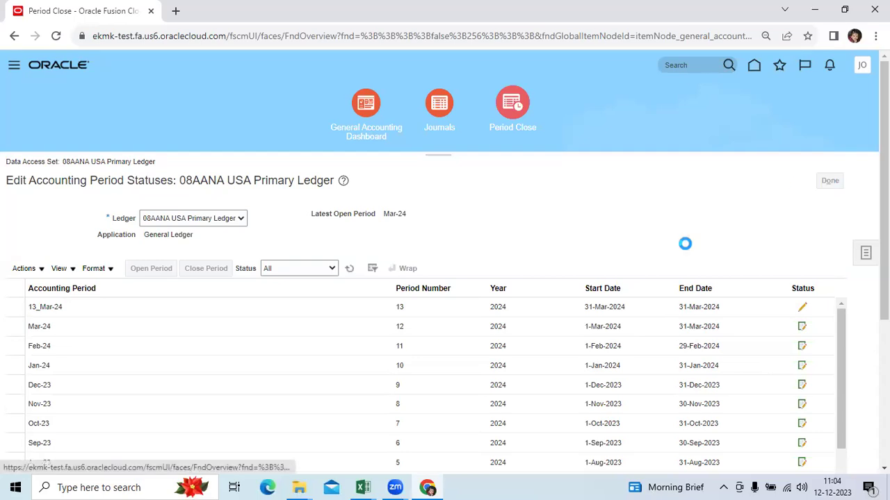
pyautogui.hotkey('alt', 'Tab')
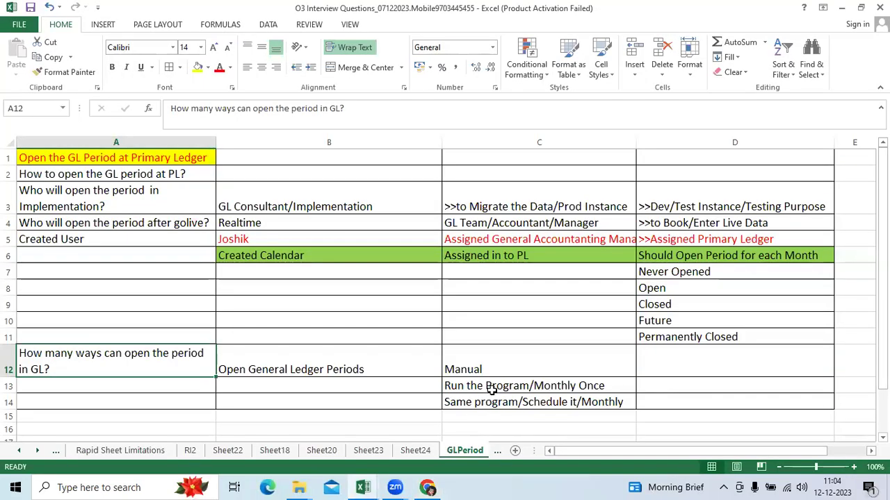
# Back in Oracle, go to Scheduled Processes via the Navigator.
pyautogui.click(428, 486)
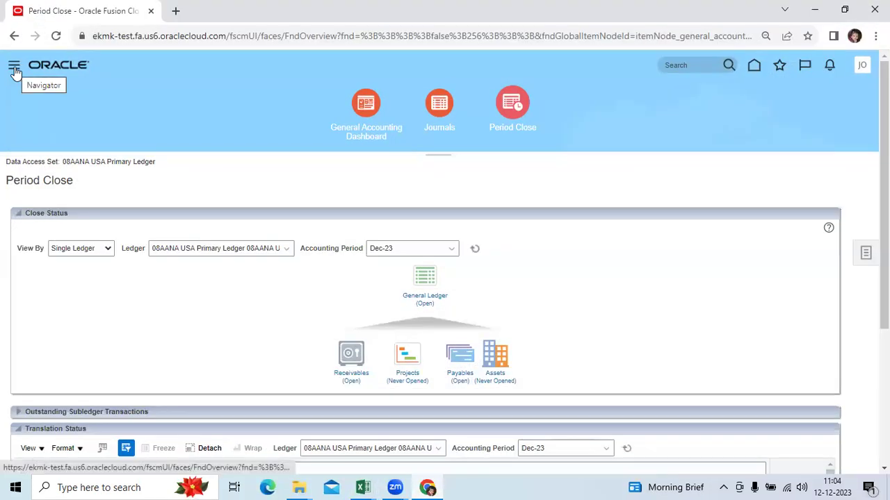
pyautogui.click(15, 71)
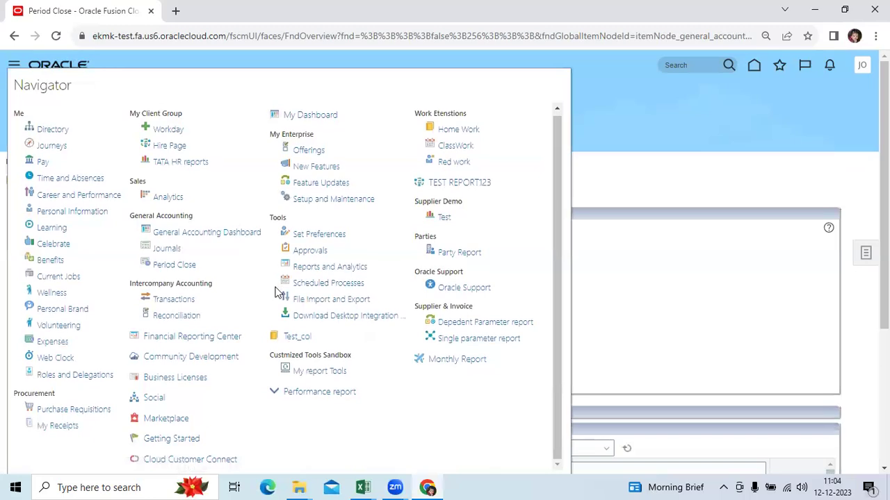
pyautogui.click(349, 287)
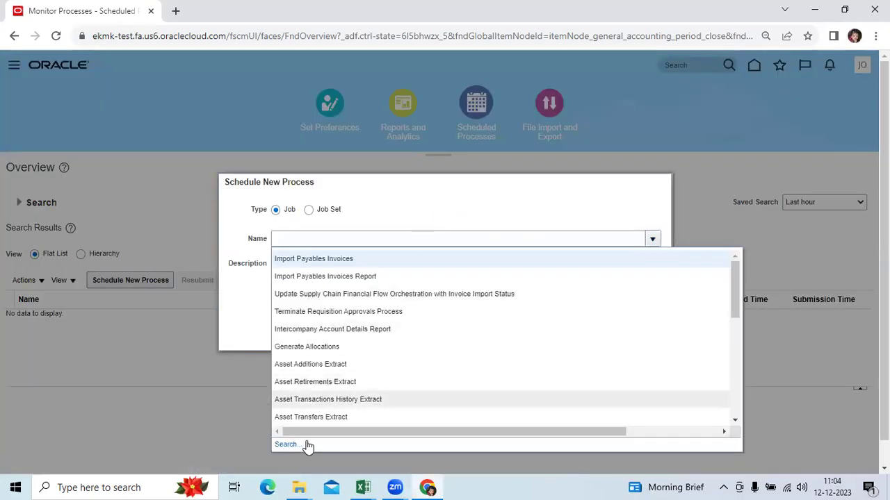
# Search process names with %%Period%, select Open General Ledger Periods, and copy its name.
pyautogui.click(289, 444)
pyautogui.click(362, 244)
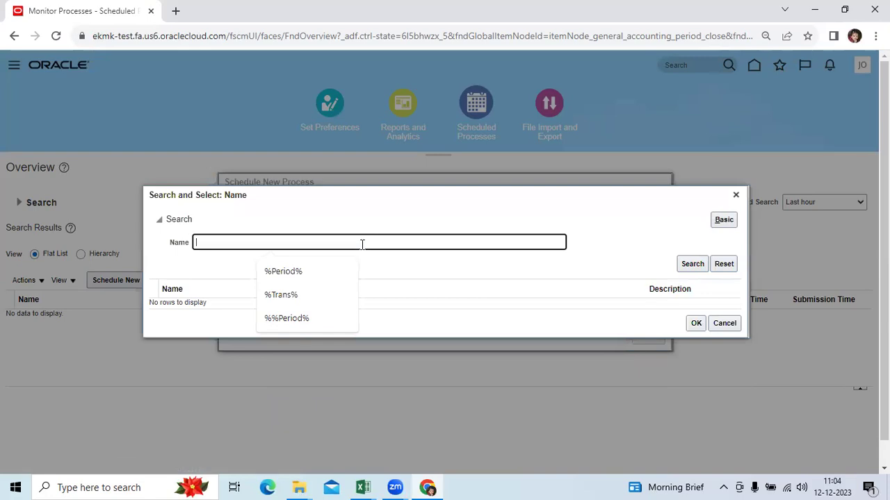
pyautogui.write('%GL')
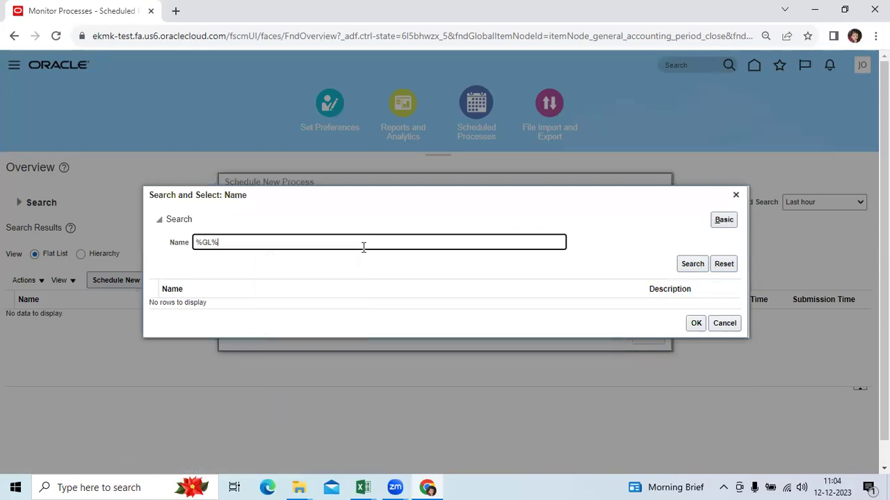
pyautogui.write('%Period%')
pyautogui.click(681, 267)
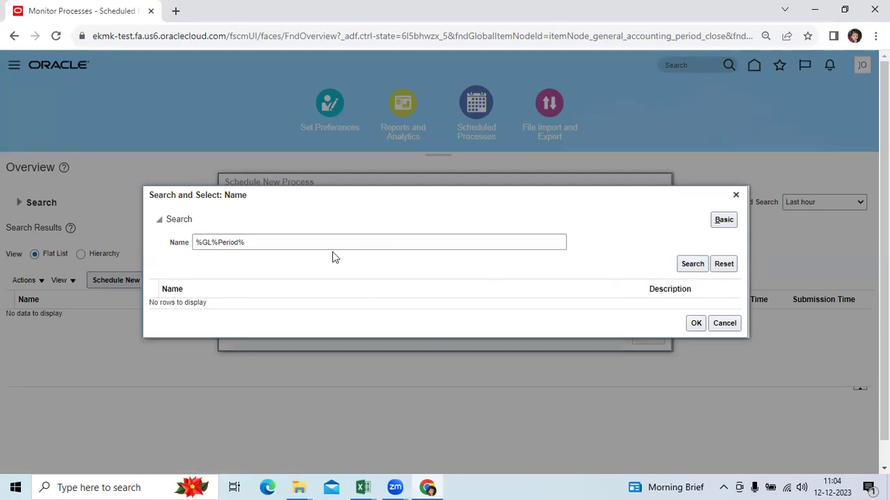
pyautogui.click(211, 241)
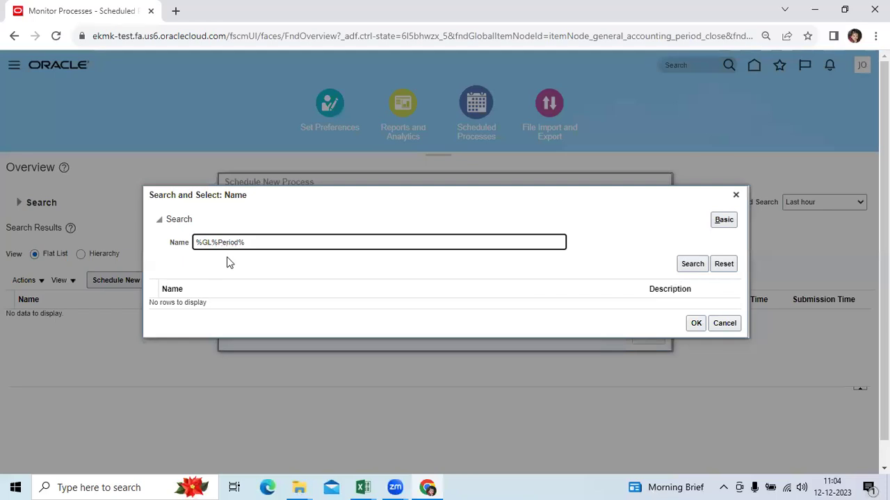
pyautogui.press('Delete')
pyautogui.press('BackSpace')
pyautogui.click(688, 268)
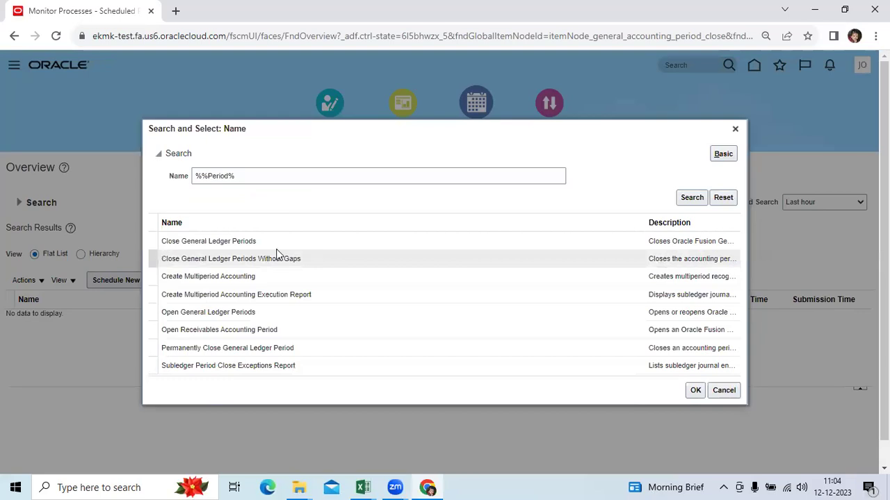
pyautogui.click(270, 312)
pyautogui.click(695, 390)
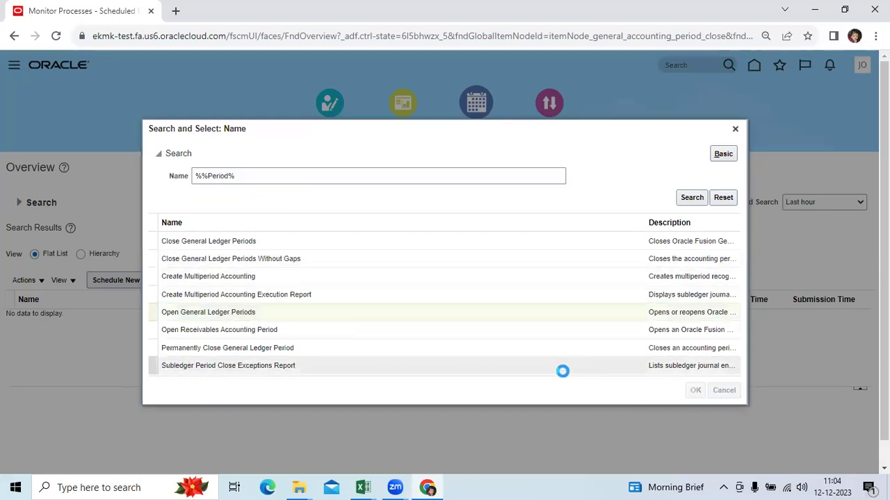
pyautogui.moveTo(378, 239); pyautogui.dragTo(245, 243)
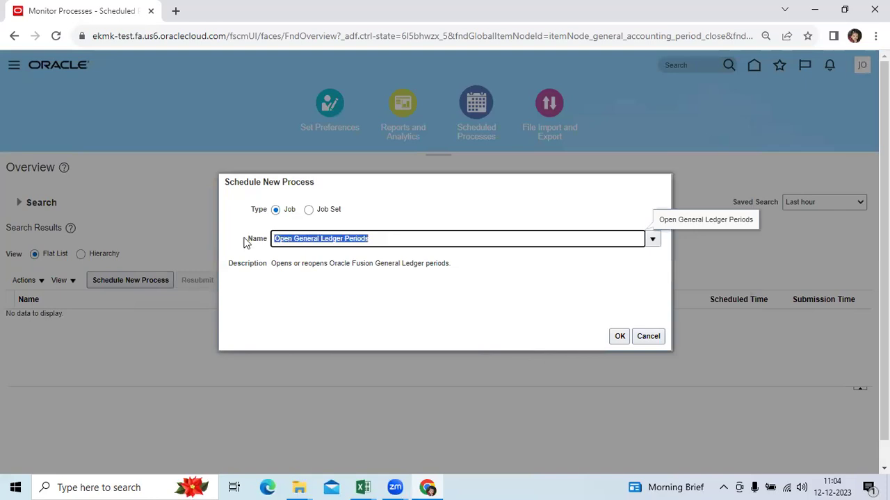
# Paste 'Open General Ledger Periods' into cell D13 of the Excel notes.
pyautogui.click(363, 487)
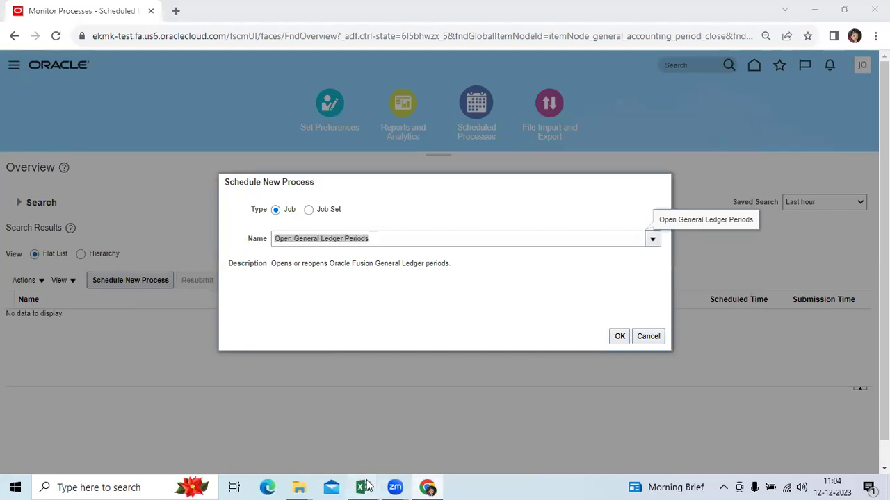
pyautogui.click(323, 435)
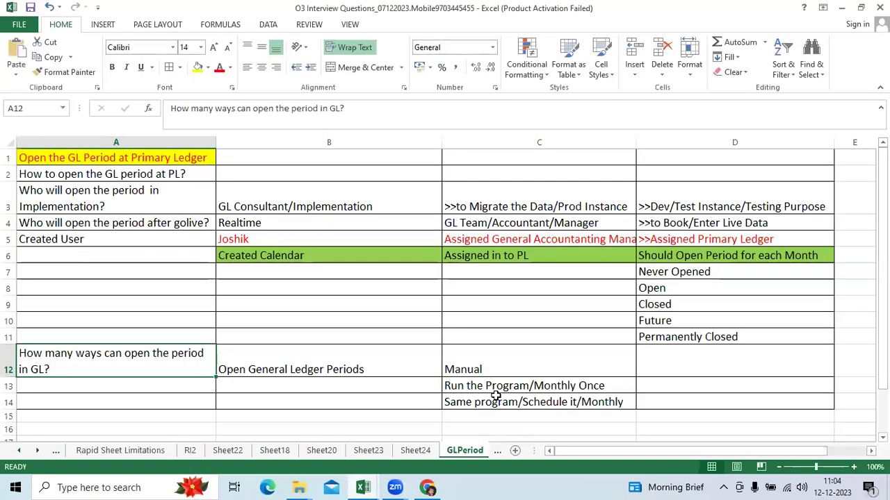
pyautogui.click(657, 393)
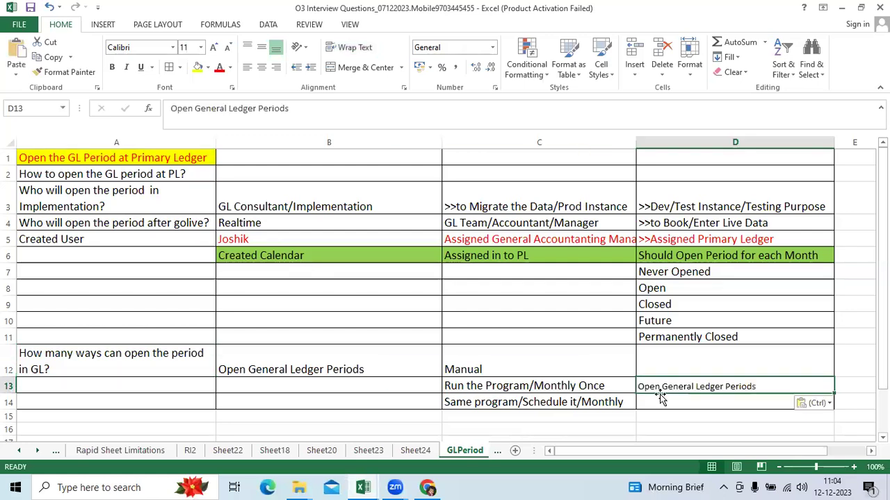
# Confirm the job in Oracle, check its Accounting Period options, then close Process Details.
pyautogui.hotkey('alt', 'Tab')
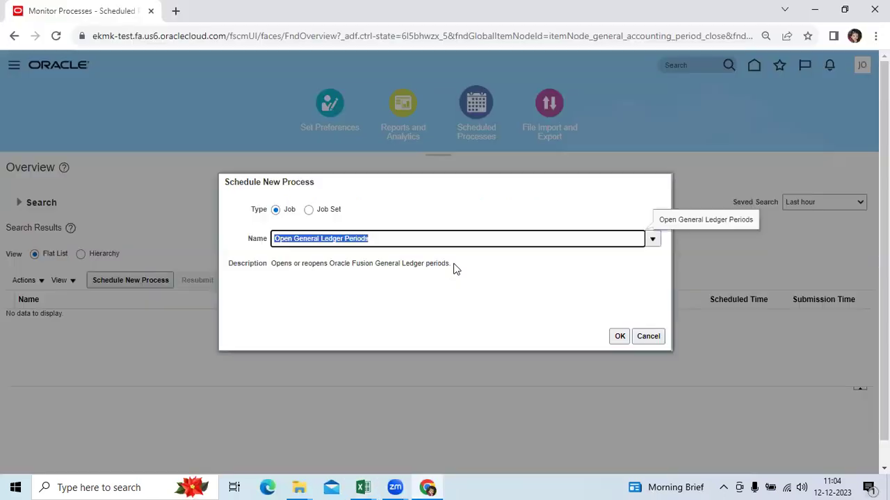
pyautogui.click(616, 337)
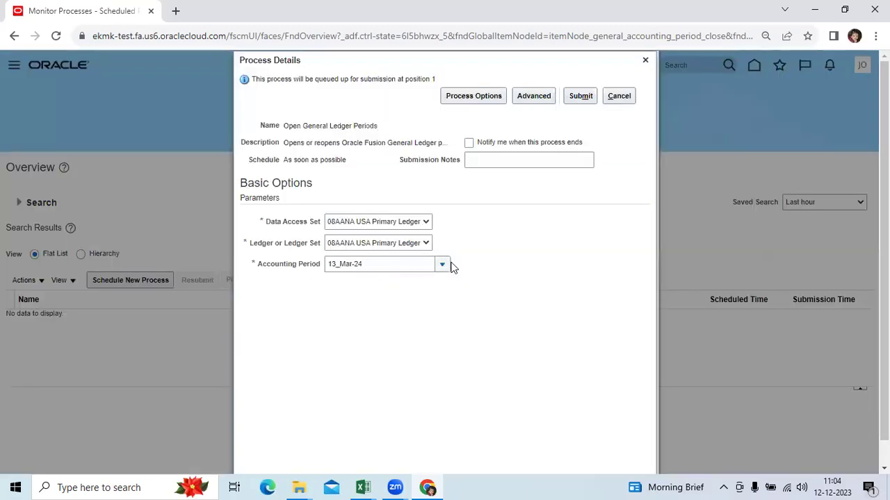
pyautogui.click(417, 268)
pyautogui.click(465, 284)
pyautogui.click(645, 61)
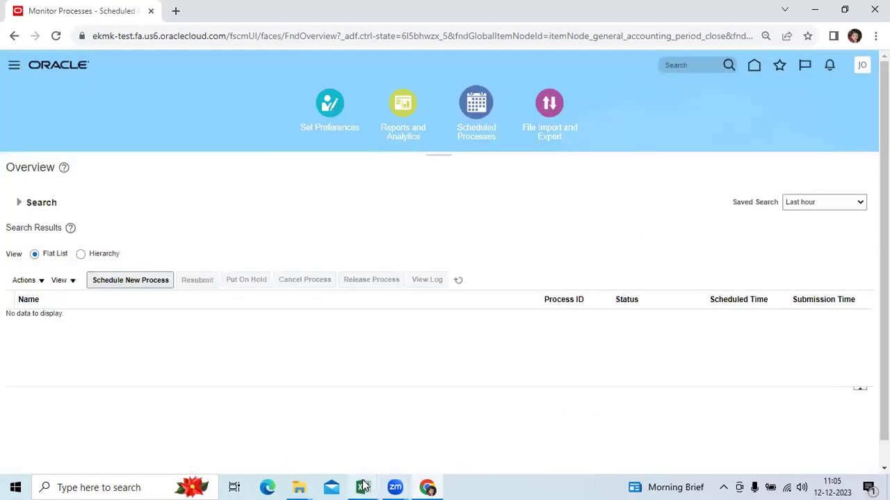
# Read the scheduled-monthly note in C14, then return to Oracle's Scheduled Processes page.
pyautogui.moveTo(363, 488)
pyautogui.click(324, 442)
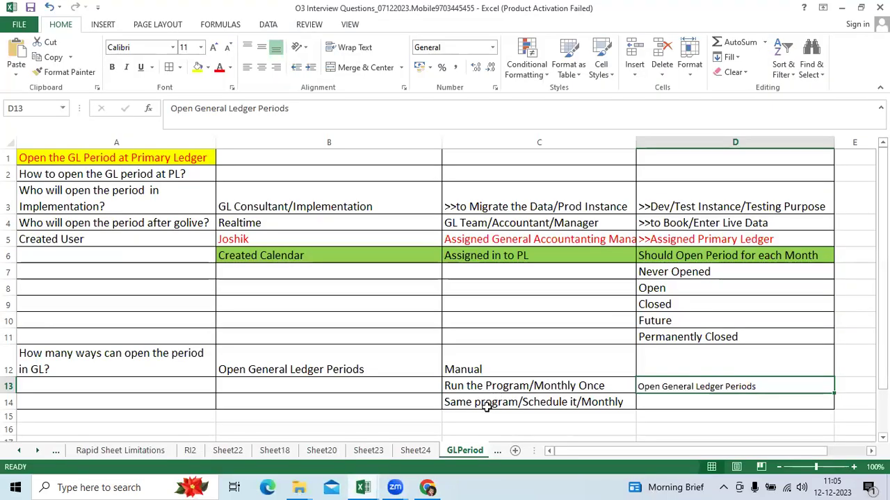
pyautogui.click(480, 410)
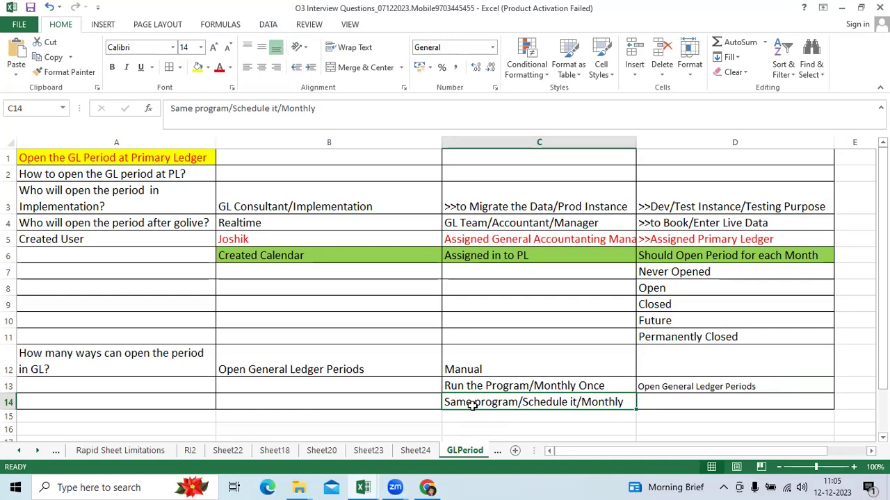
pyautogui.hotkey('alt', 'Tab')
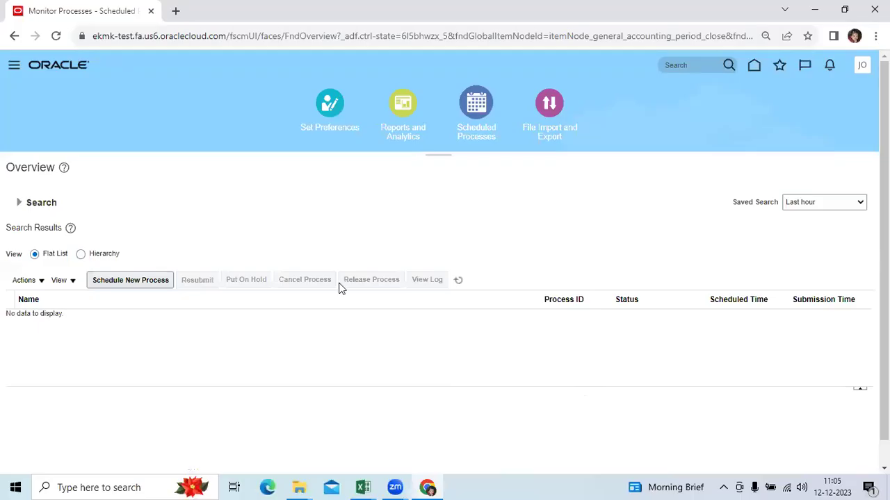
# Start a new Open General Ledger Periods job and open its Advanced schedule settings.
pyautogui.click(144, 285)
pyautogui.click(619, 336)
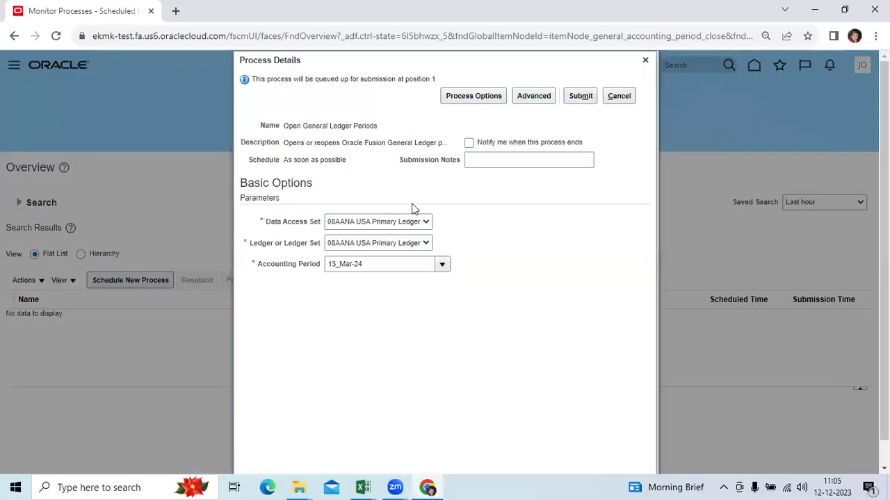
pyautogui.click(533, 95)
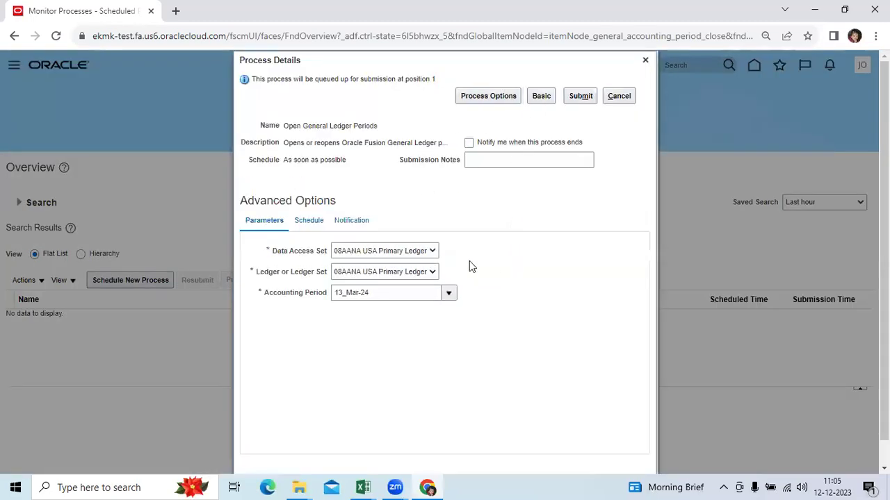
pyautogui.click(308, 221)
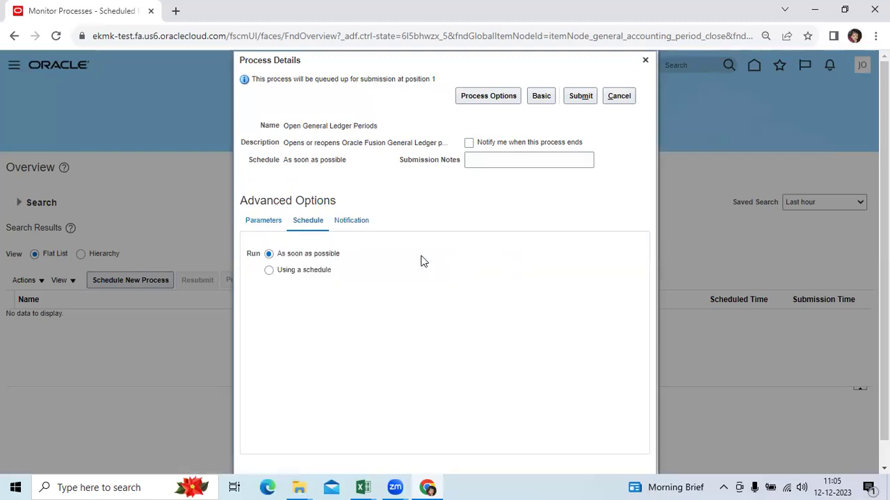
# Schedule it monthly, repeating by date on day 1, leaving the start date unchanged.
pyautogui.click(269, 270)
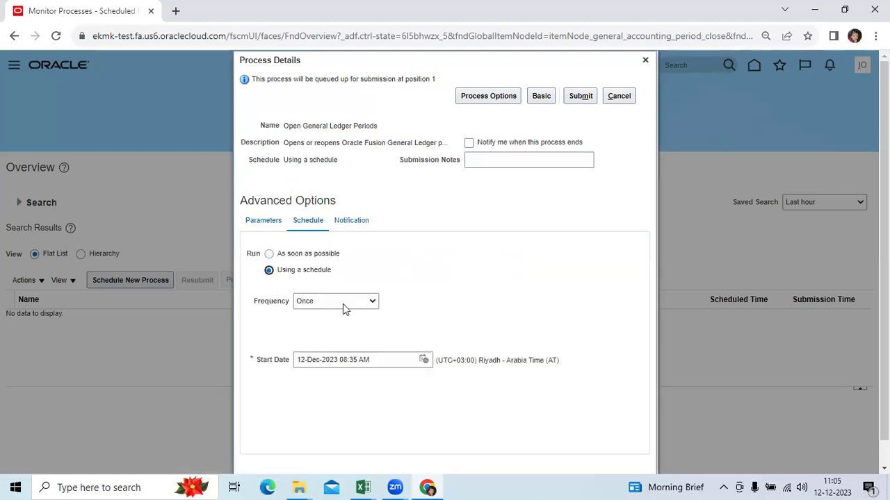
pyautogui.click(343, 303)
pyautogui.click(326, 350)
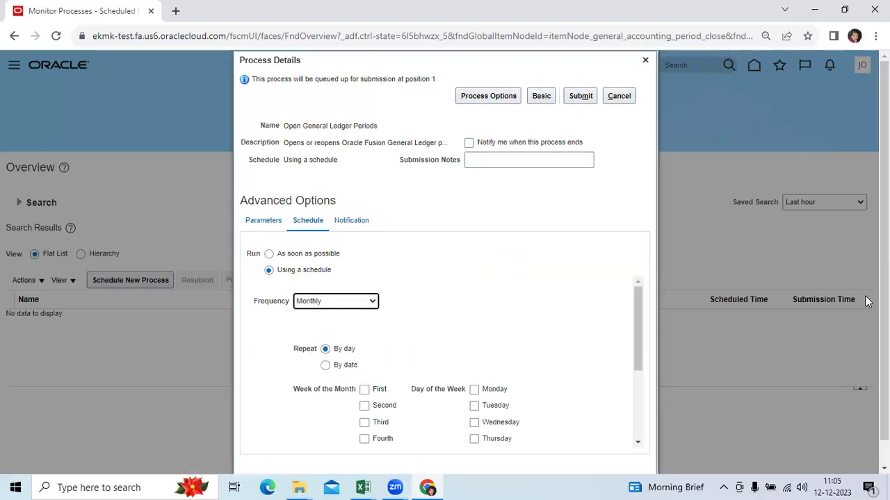
pyautogui.scroll(-1, 835, 325)
pyautogui.click(326, 340)
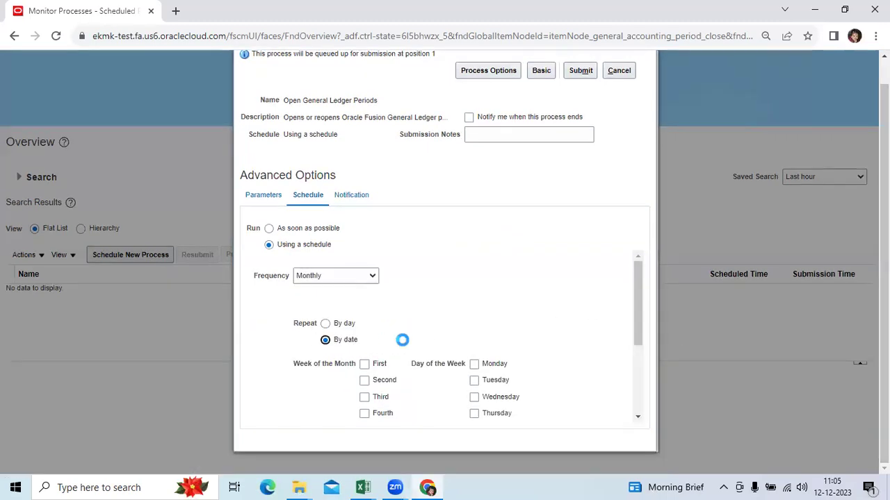
pyautogui.click(317, 363)
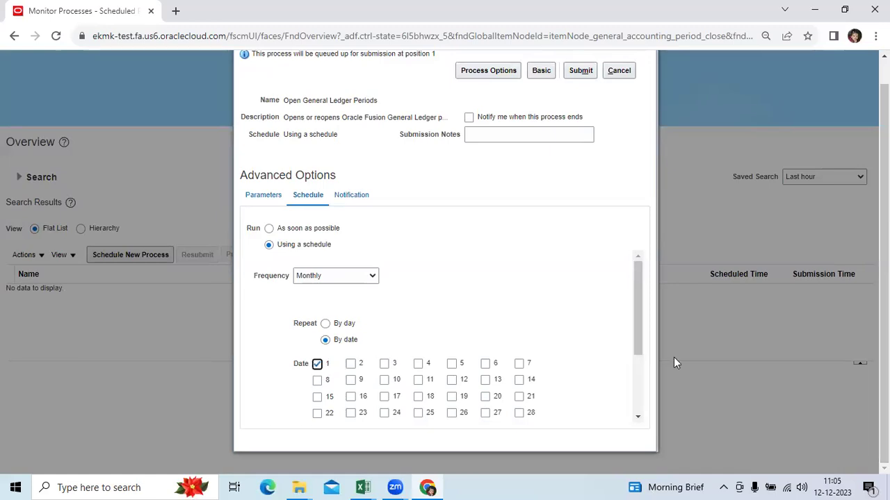
pyautogui.scroll(-3, 643, 393)
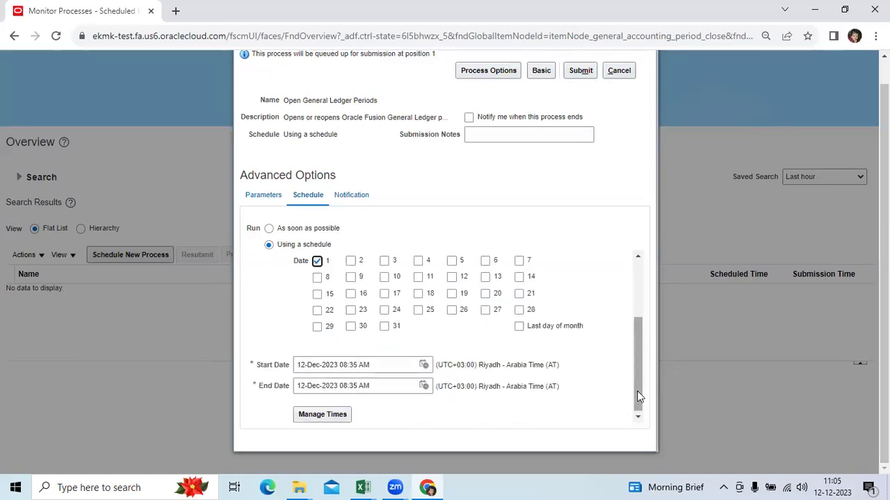
pyautogui.click(424, 365)
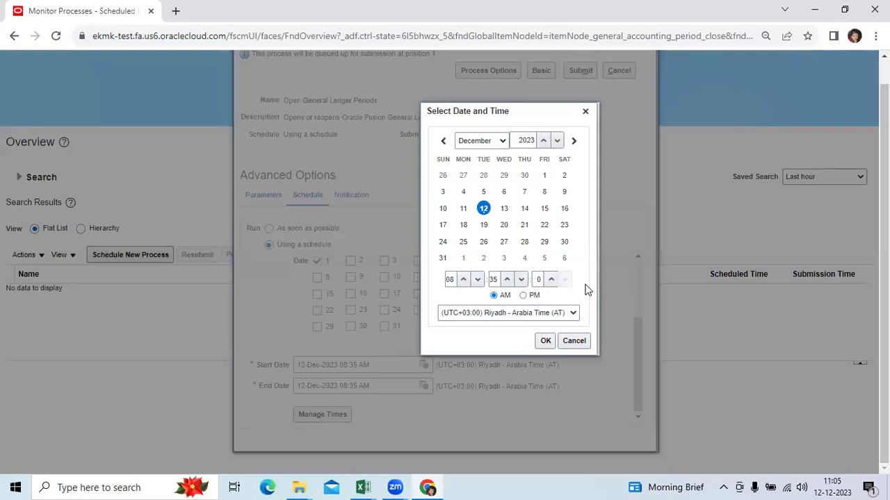
pyautogui.click(577, 341)
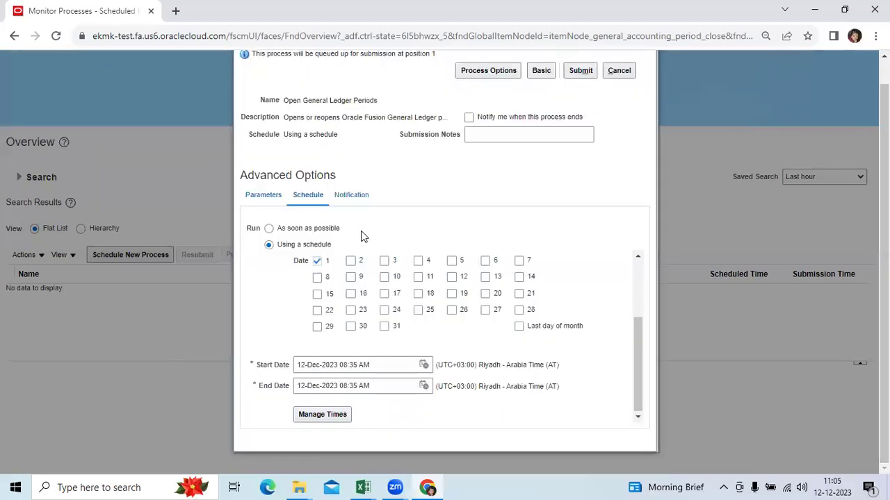
# Add a notification recipient by user ID and set its condition to All.
pyautogui.click(358, 197)
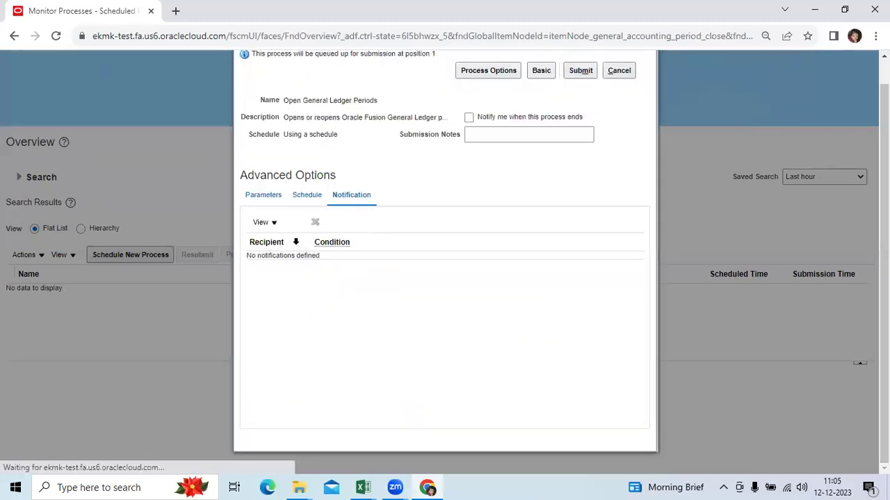
pyautogui.click(296, 222)
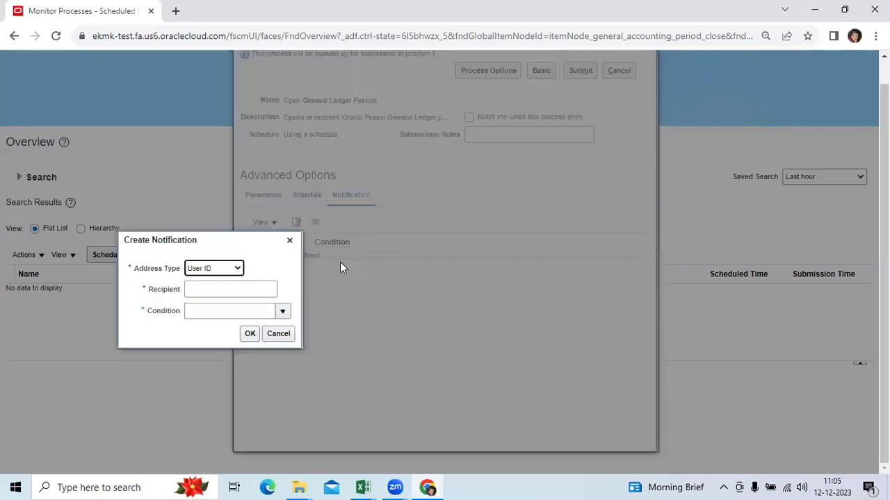
pyautogui.click(239, 288)
pyautogui.write('Joshik')
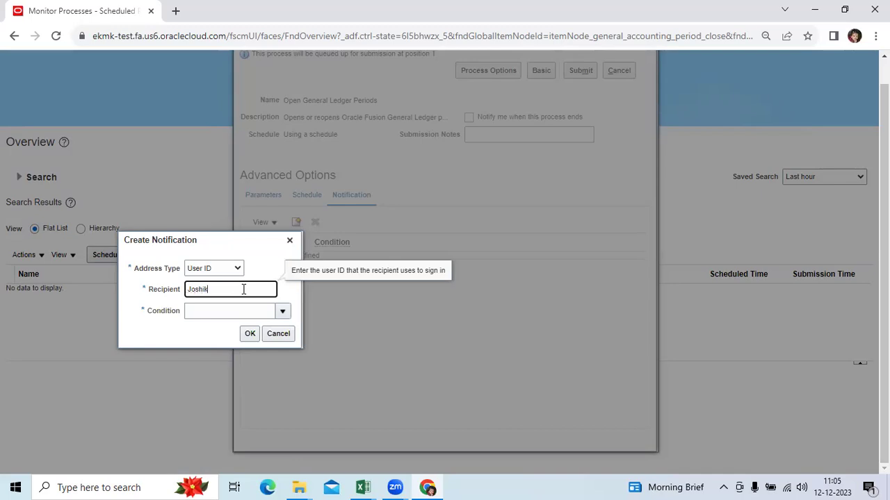
pyautogui.click(283, 312)
pyautogui.click(226, 332)
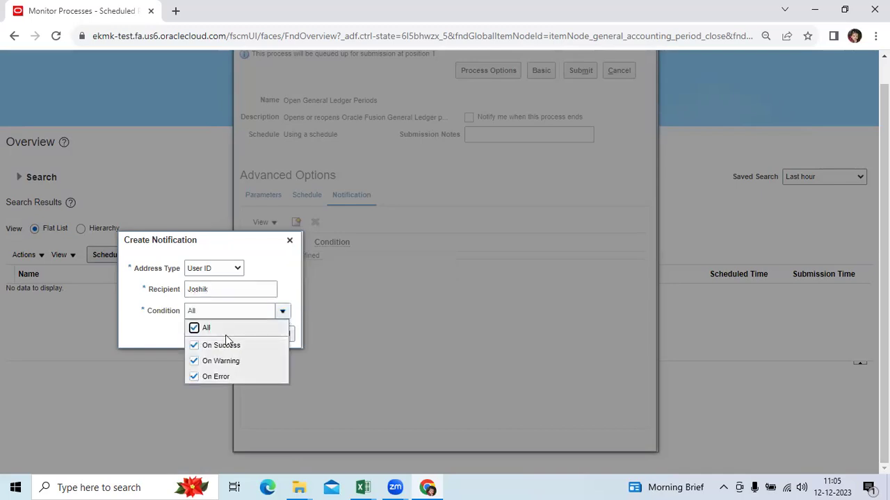
pyautogui.click(276, 272)
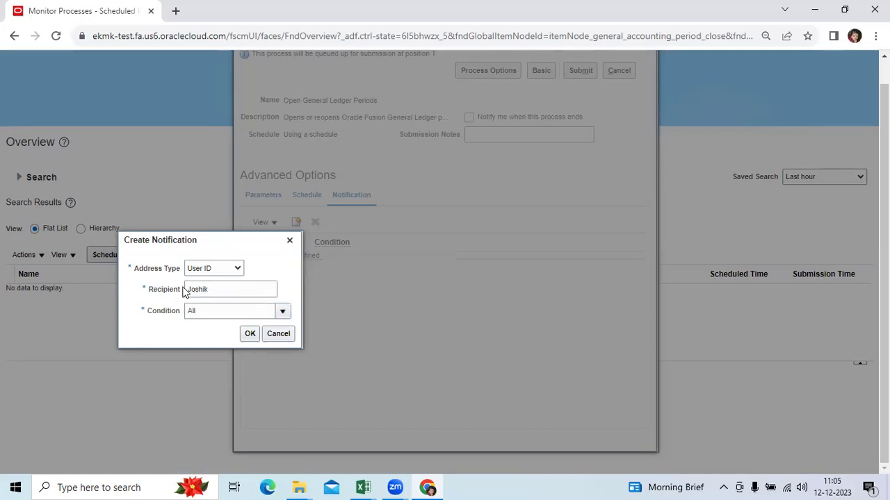
# Confirm the recipient notification, submit, and dismiss the end-date-equals-start-date error.
pyautogui.doubleClick(218, 290)
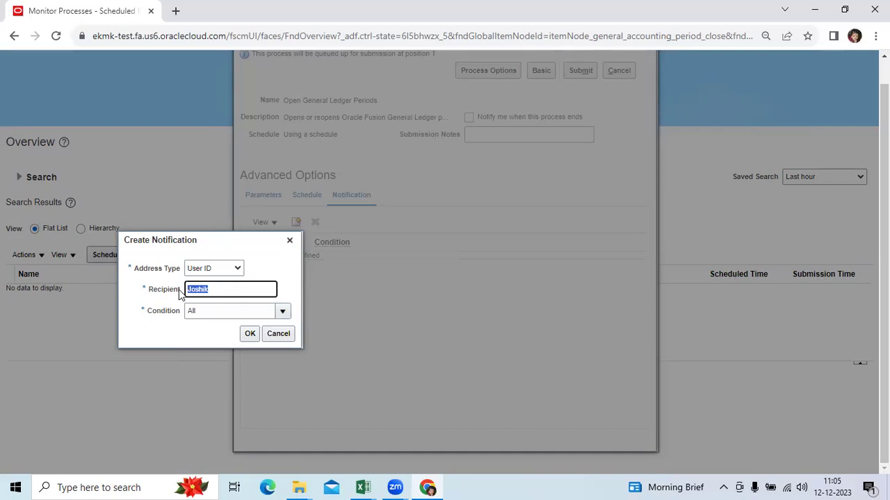
pyautogui.click(249, 334)
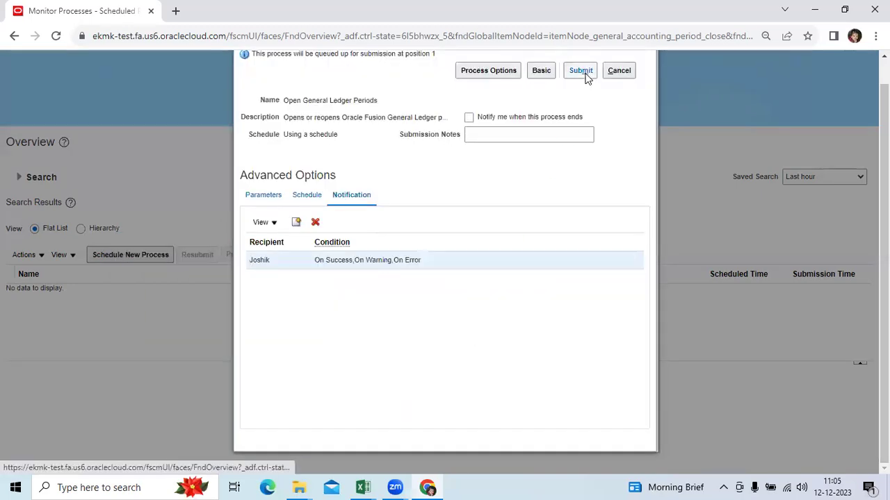
pyautogui.click(587, 75)
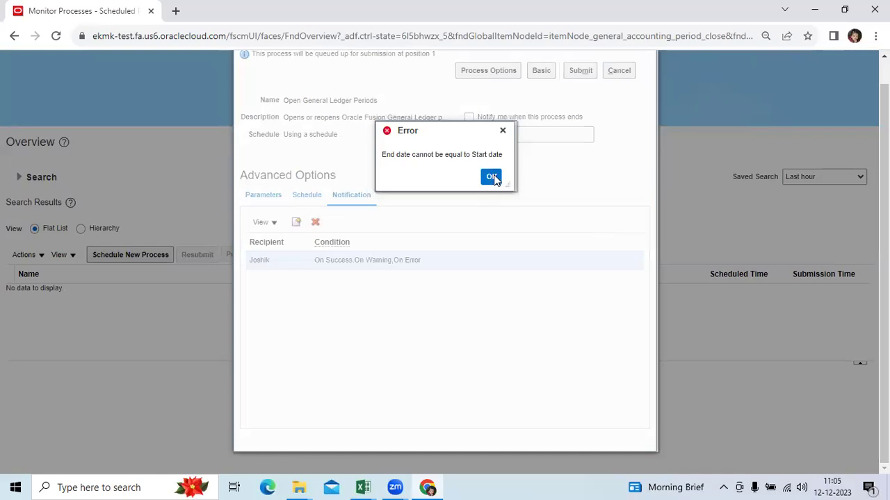
pyautogui.click(494, 177)
# Back in the schedule settings, set the start date's time zone to Kolkata - India Time.
pyautogui.click(264, 221)
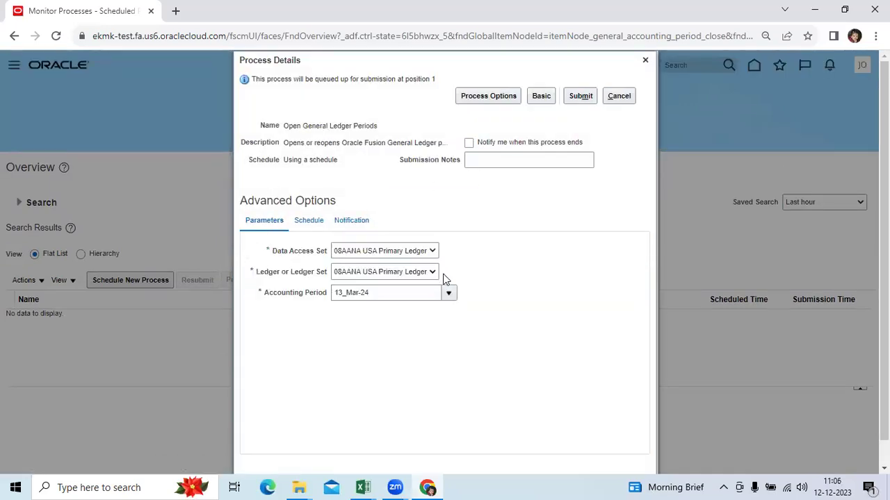
pyautogui.click(310, 223)
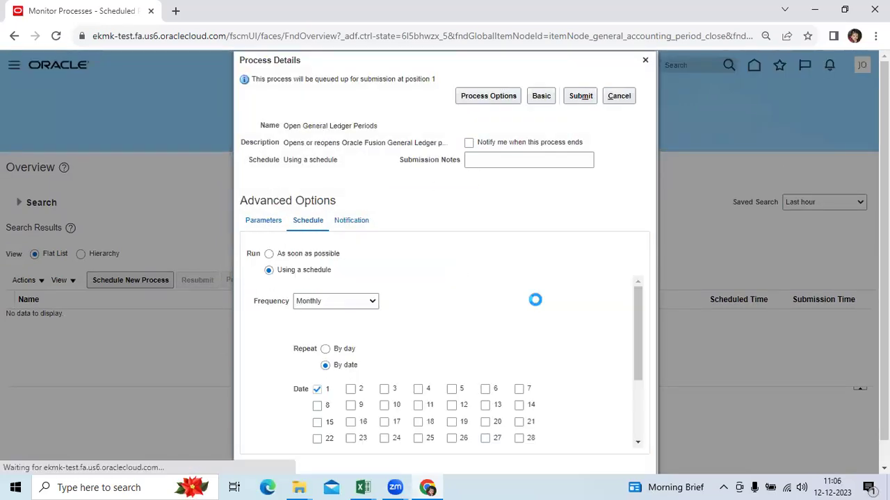
pyautogui.scroll(-2, 536, 304)
pyautogui.scroll(-1, 535, 304)
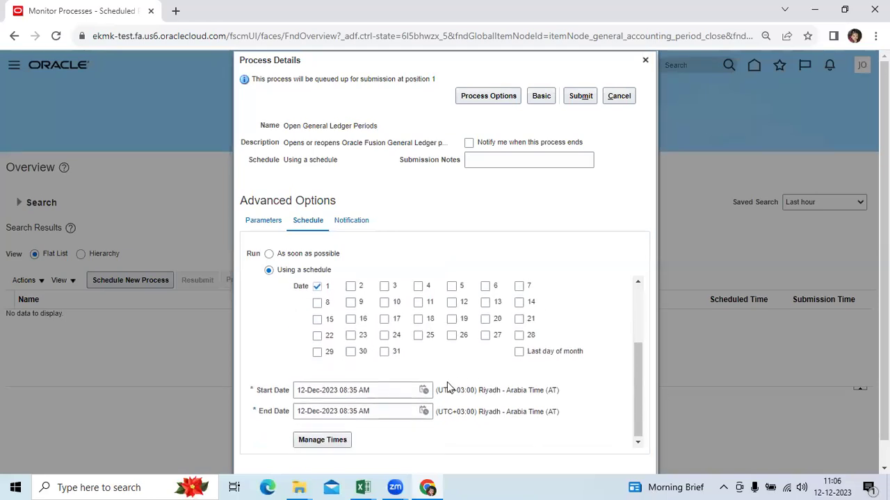
pyautogui.click(423, 390)
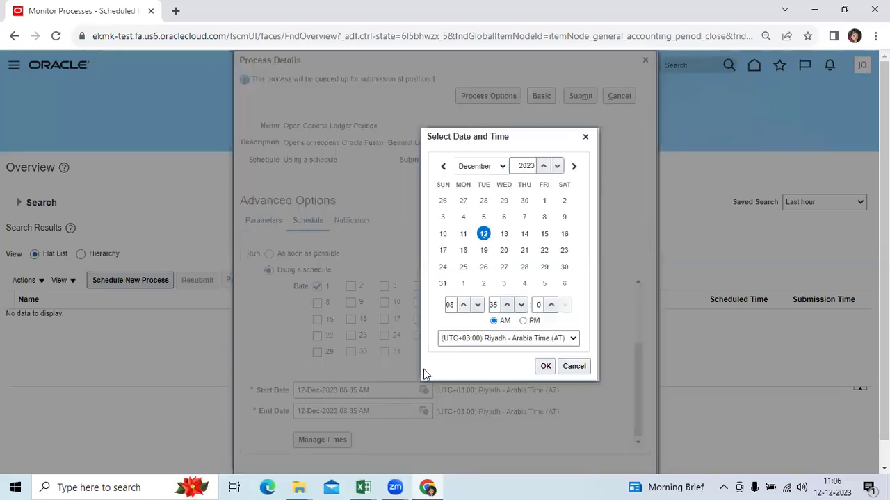
pyautogui.click(487, 345)
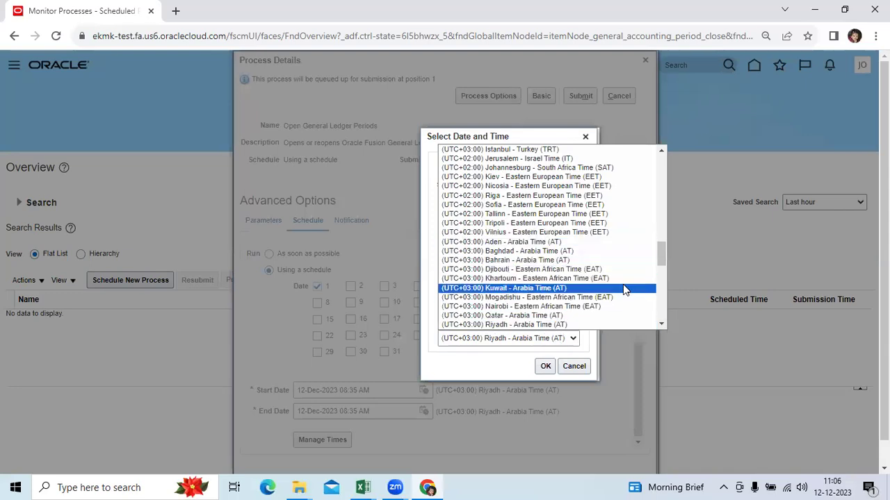
pyautogui.scroll(5, 624, 284)
pyautogui.scroll(-10, 624, 284)
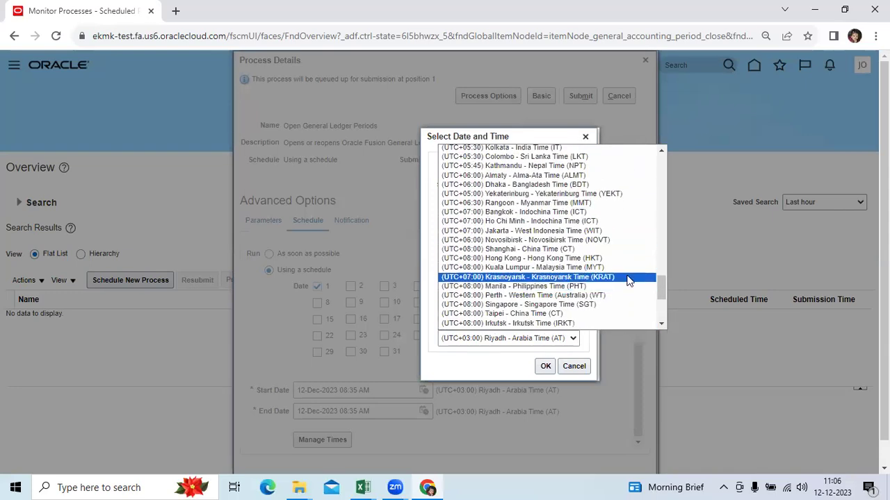
pyautogui.click(584, 148)
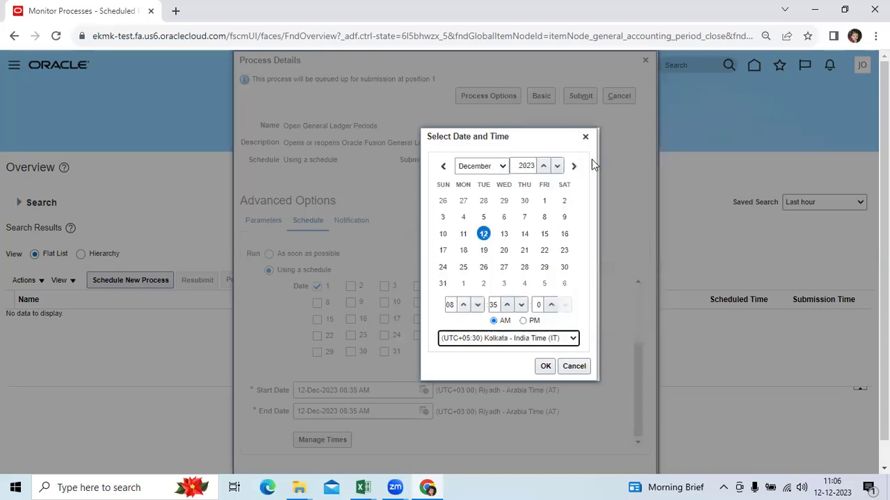
# Set the start to 12-Dec-2023 06:35 AM and paste that value into End Date.
pyautogui.click(477, 306)
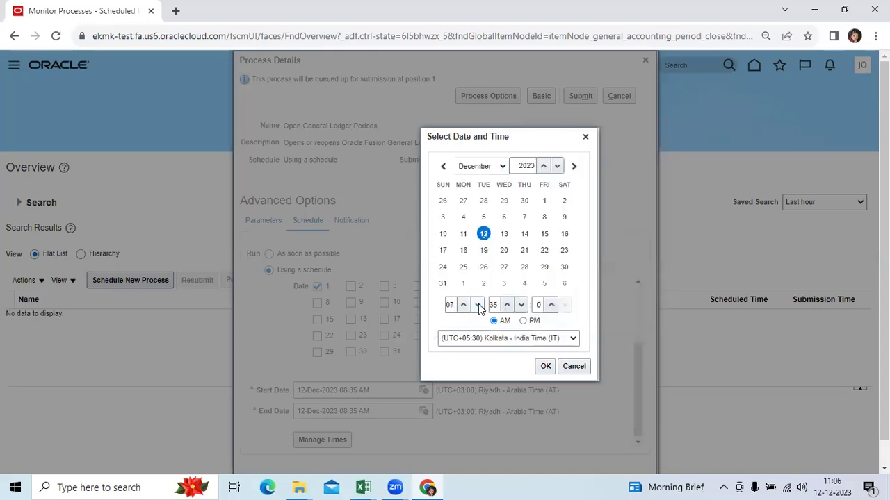
pyautogui.click(477, 305)
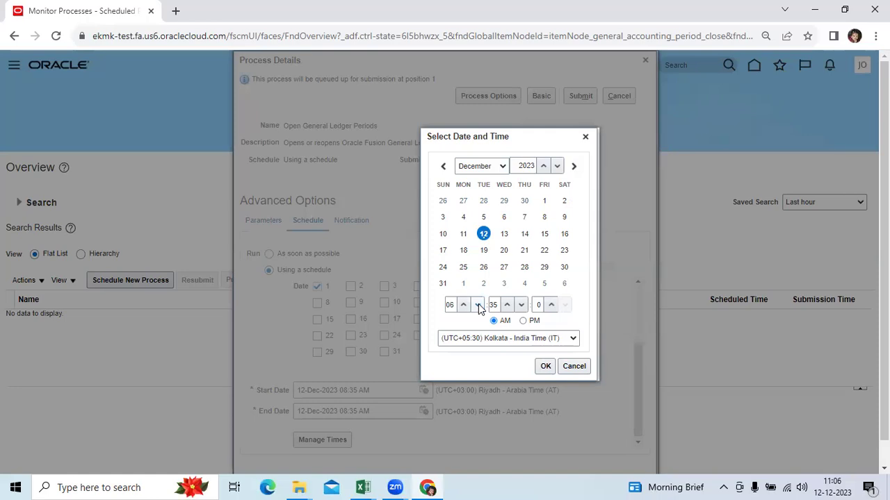
pyautogui.click(545, 366)
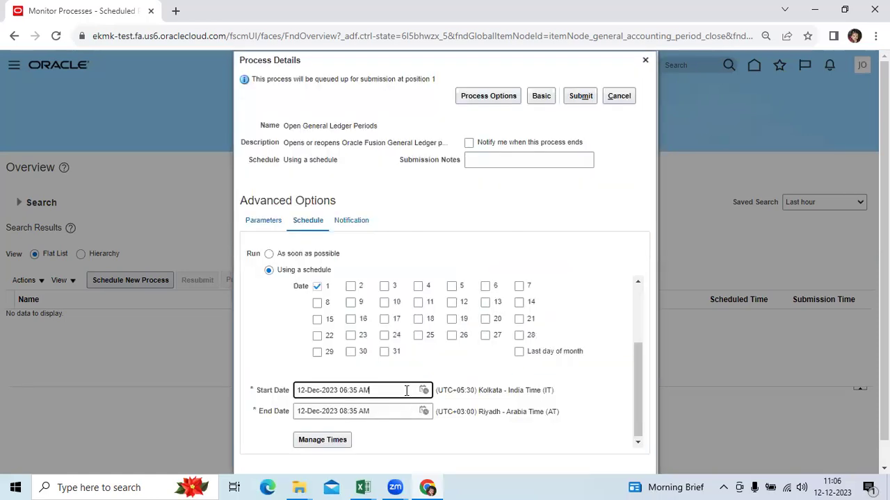
pyautogui.tripleClick(379, 411)
pyautogui.write('12-Dec-2023 06:35 AM')
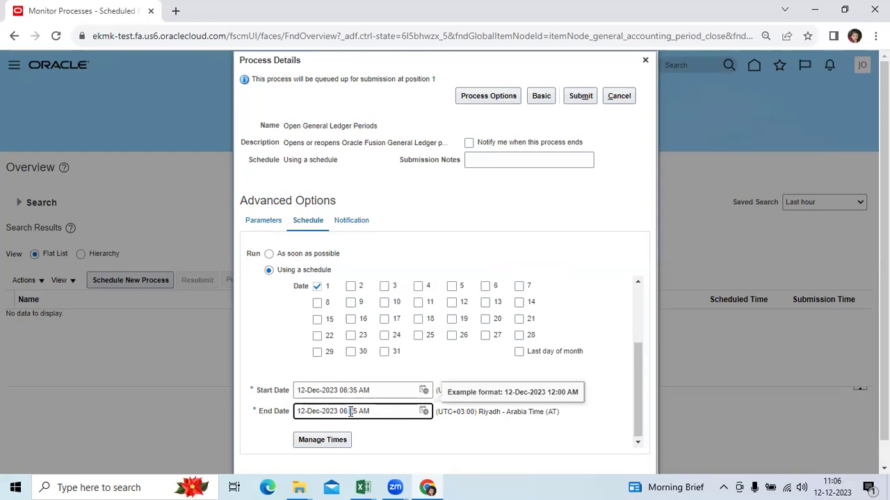
# Commit the end date, submit, and dismiss the past-start-date error.
pyautogui.click(606, 409)
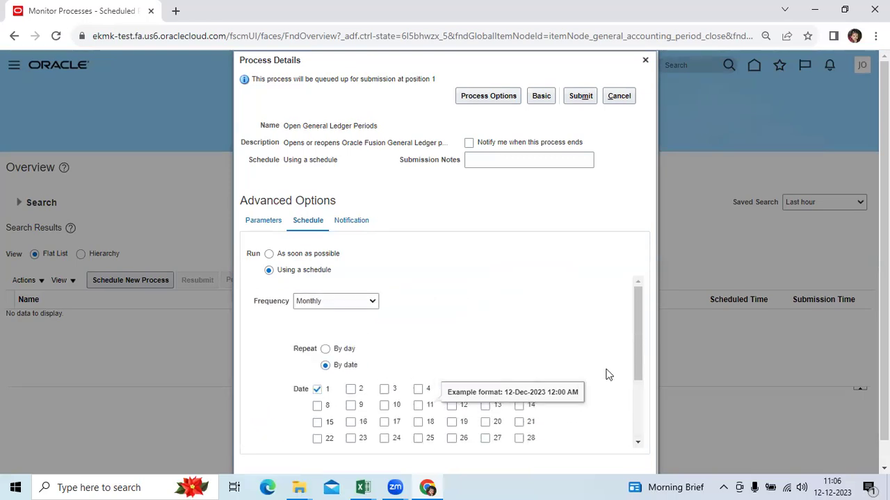
pyautogui.click(580, 97)
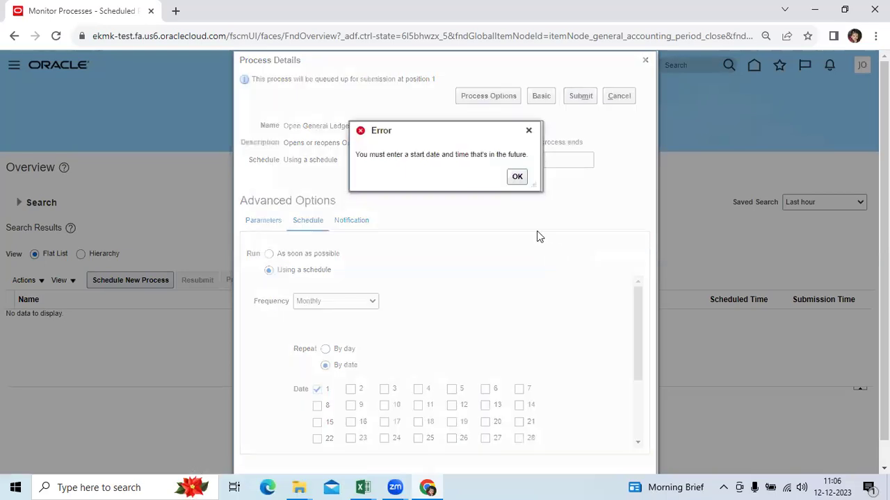
pyautogui.click(518, 178)
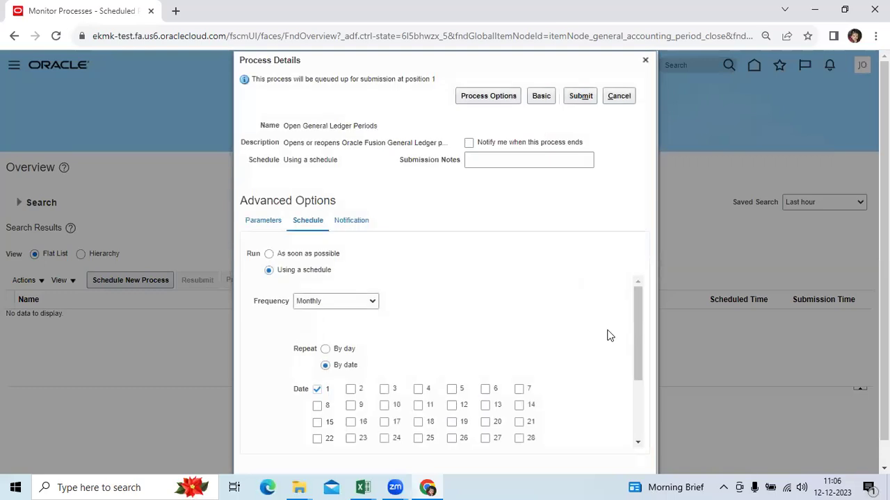
pyautogui.scroll(-3, 606, 337)
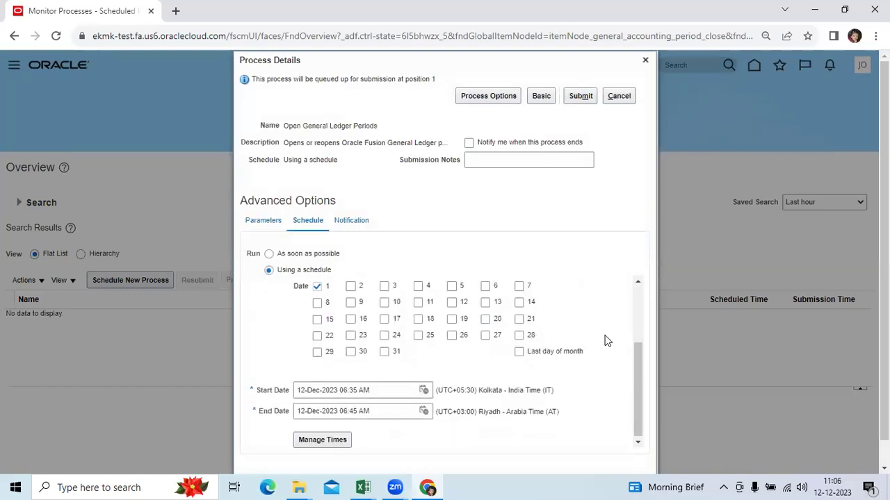
# Pick 1 January 2024 as the start date in the calendar.
pyautogui.click(423, 390)
pyautogui.click(485, 172)
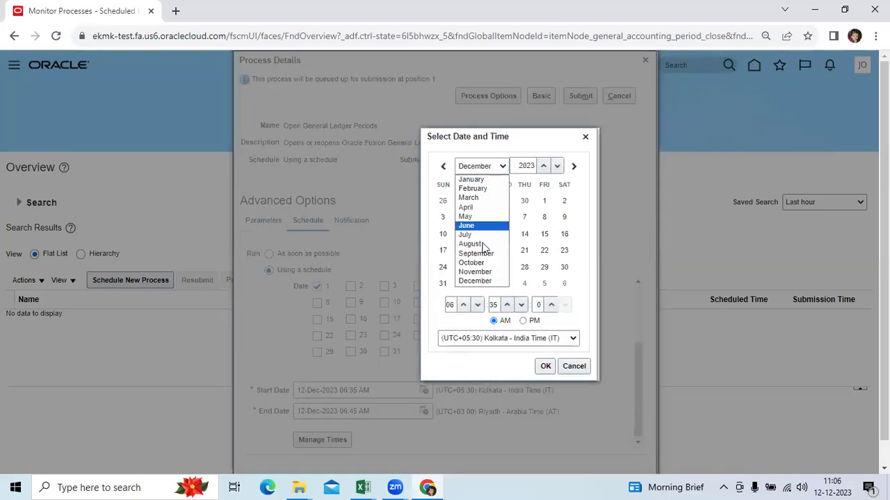
pyautogui.click(480, 178)
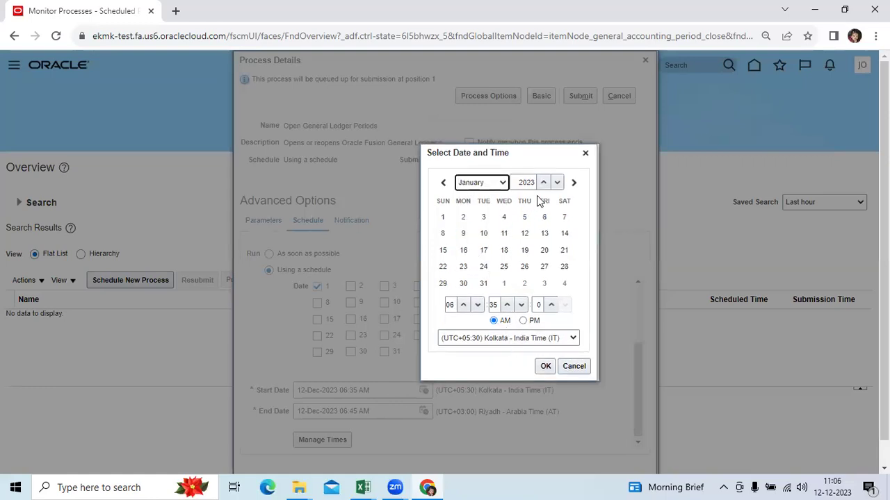
pyautogui.click(557, 184)
pyautogui.click(544, 166)
pyautogui.click(544, 182)
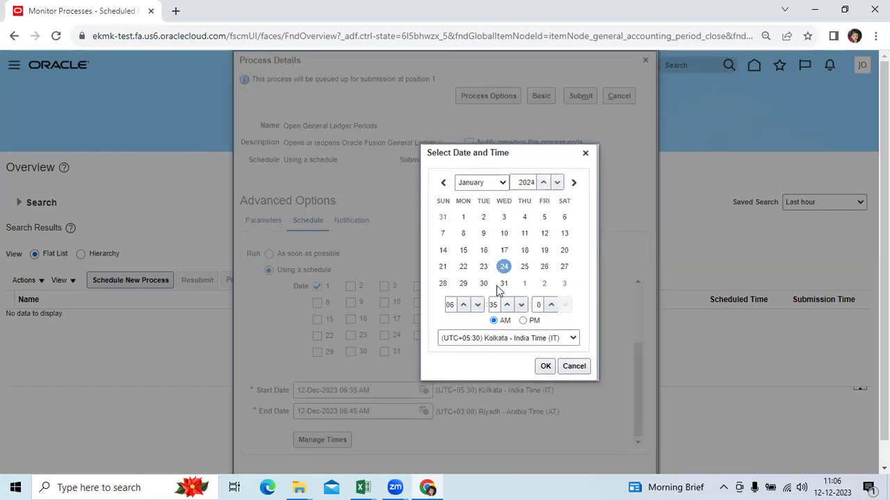
pyautogui.click(464, 218)
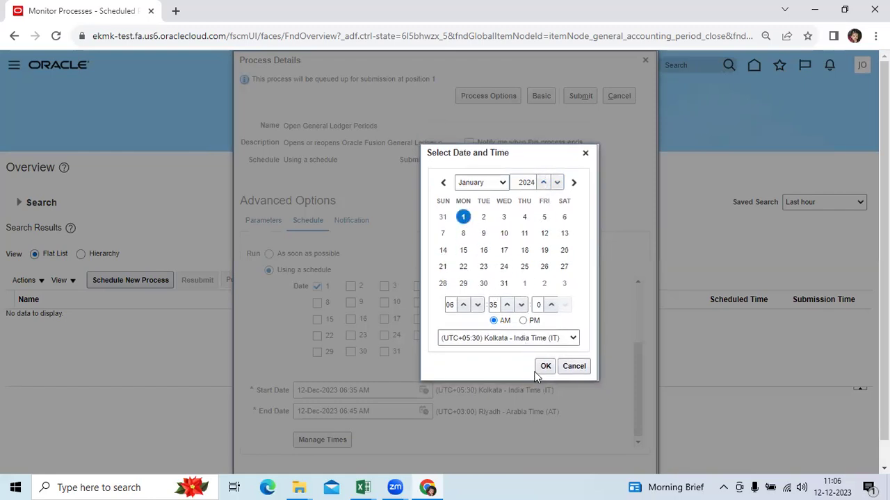
# Confirm the 1-Jan-2024 start, set End Date to 1-Jan-2024 06:45 AM, and submit.
pyautogui.click(545, 367)
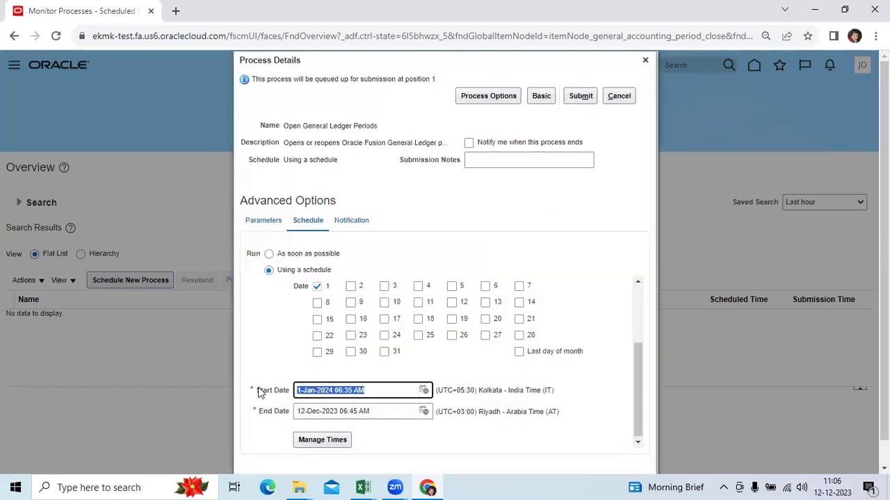
pyautogui.press('Tab')
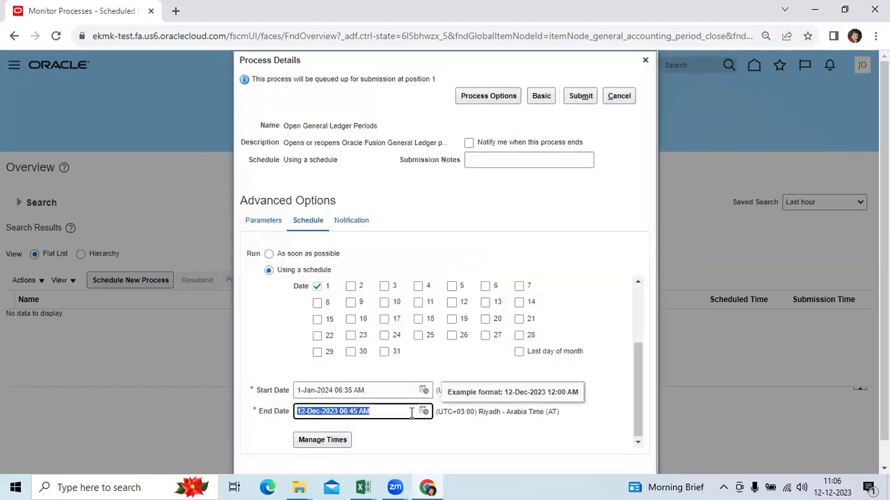
pyautogui.write('1-Jan-2024 06:35 AM')
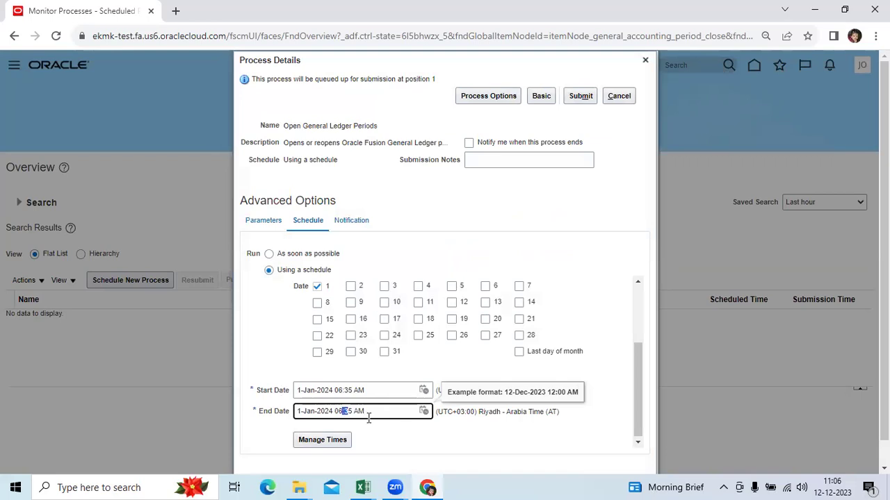
pyautogui.write('4')
pyautogui.click(437, 421)
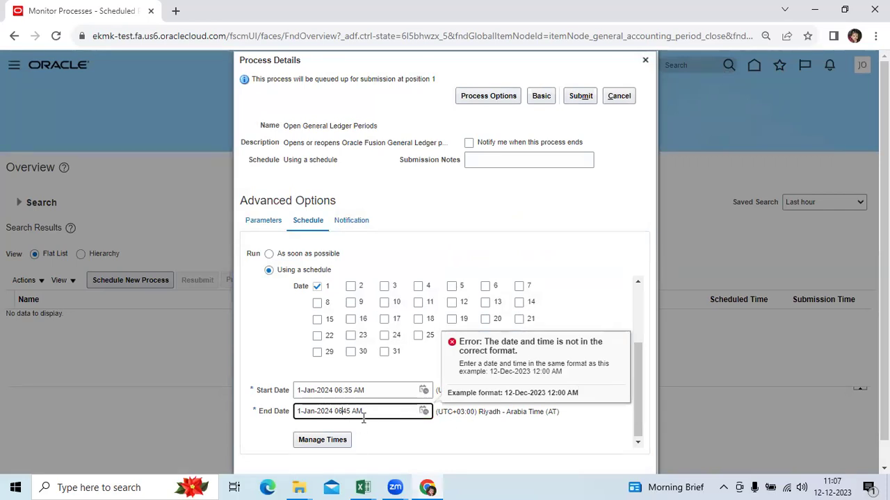
pyautogui.write(':')
pyautogui.click(580, 96)
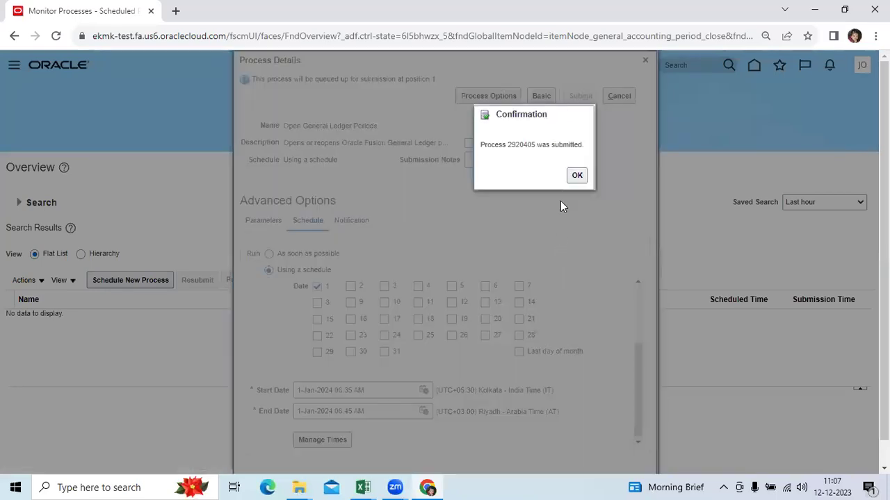
# Refresh to show both waiting processes and expand process 2920406's parameters.
pyautogui.click(577, 175)
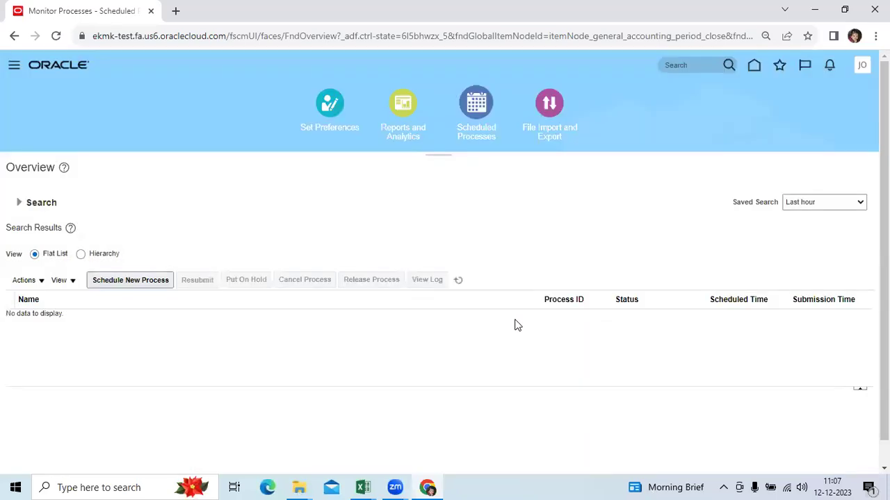
pyautogui.click(458, 280)
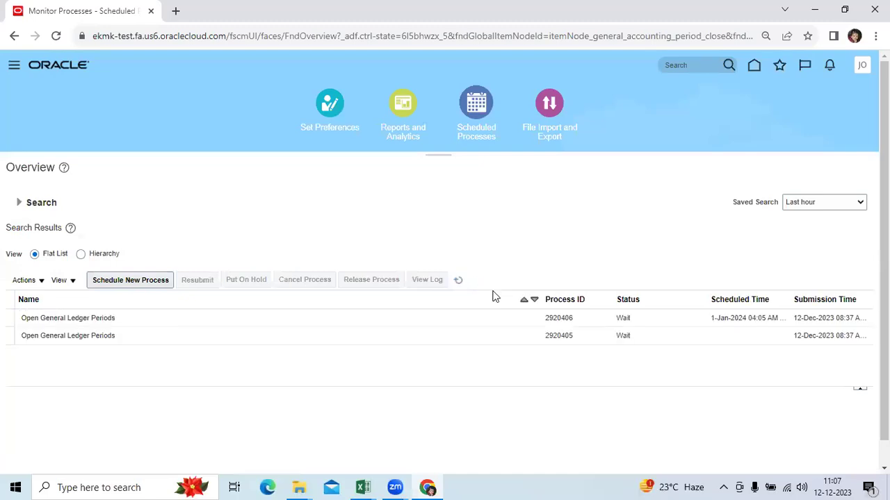
pyautogui.click(435, 319)
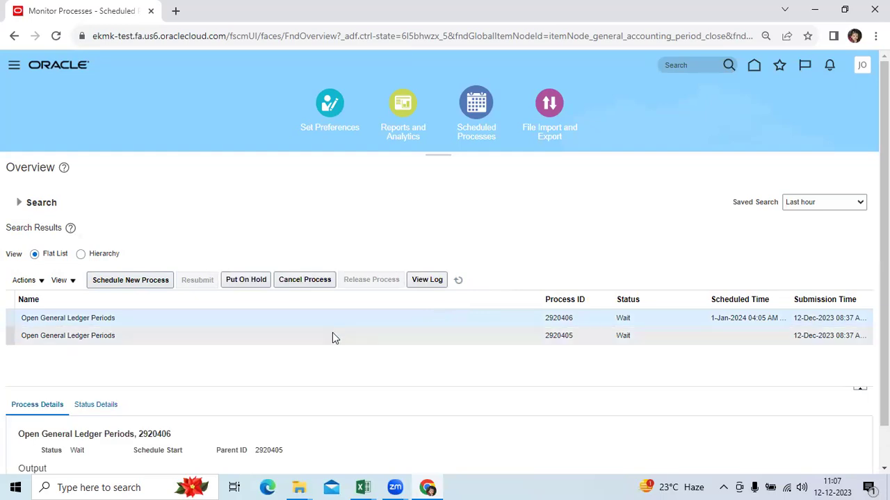
pyautogui.scroll(-1, 355, 358)
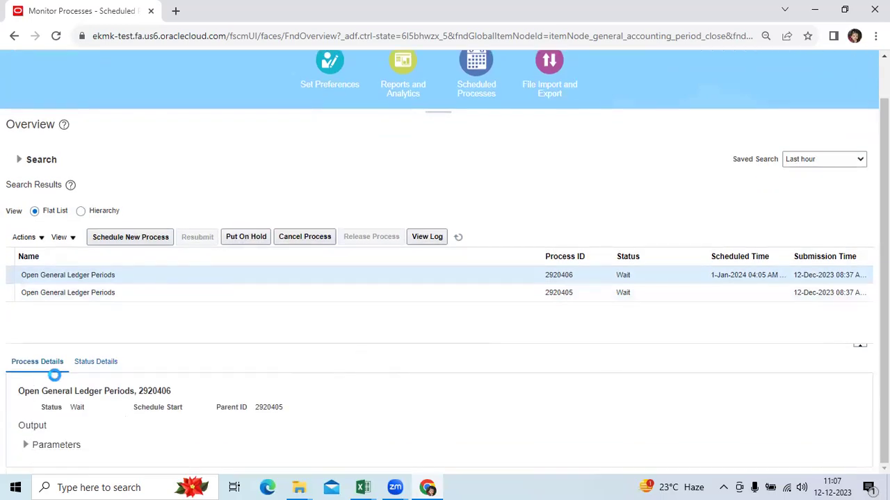
pyautogui.click(27, 446)
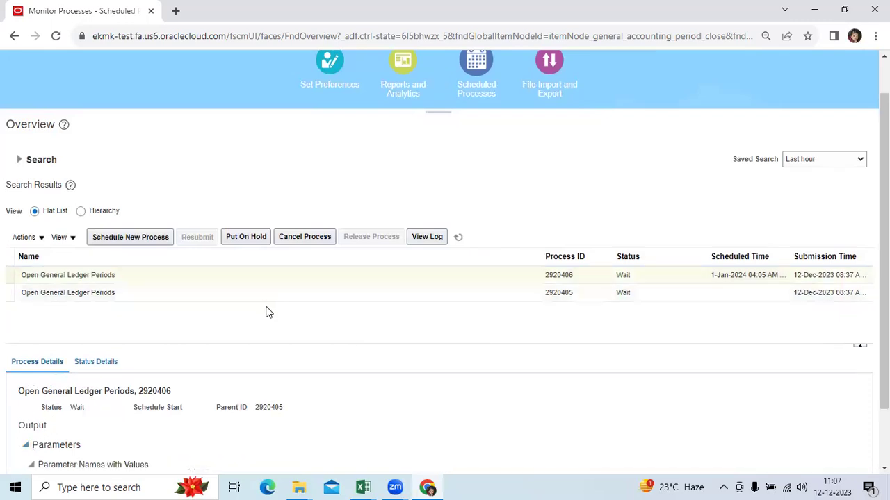
pyautogui.scroll(-2, 269, 312)
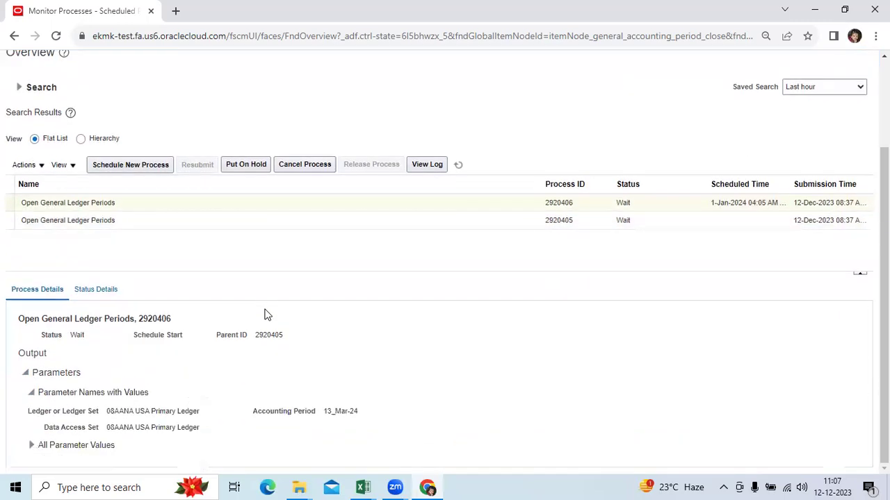
# Check 2920406's status details and expand All Parameter Values showing ledger and period 13_Mar-24.
pyautogui.click(109, 293)
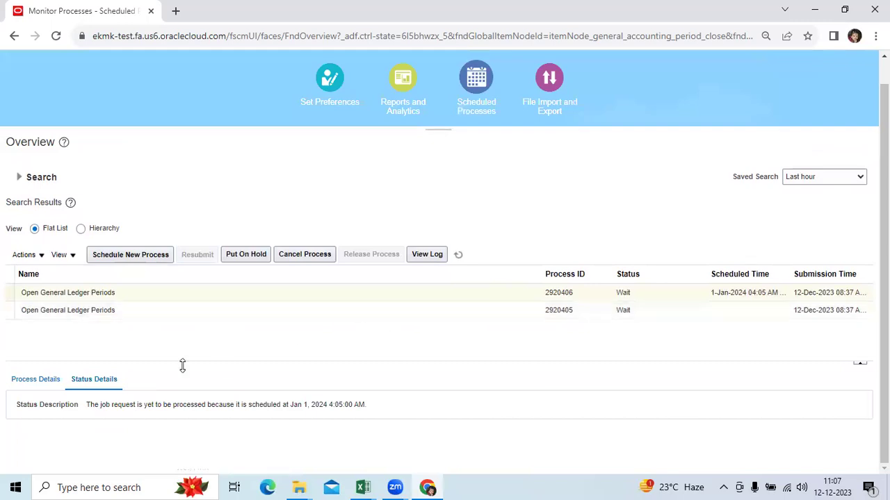
pyautogui.click(42, 379)
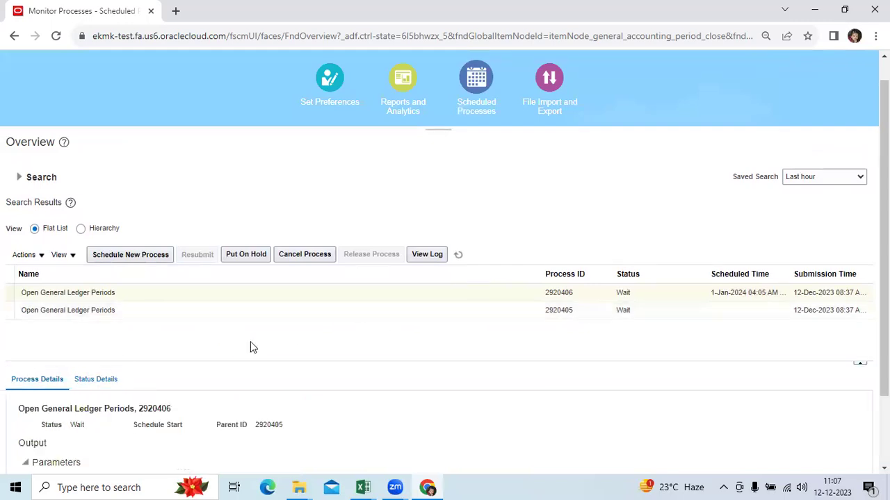
pyautogui.scroll(-3, 250, 344)
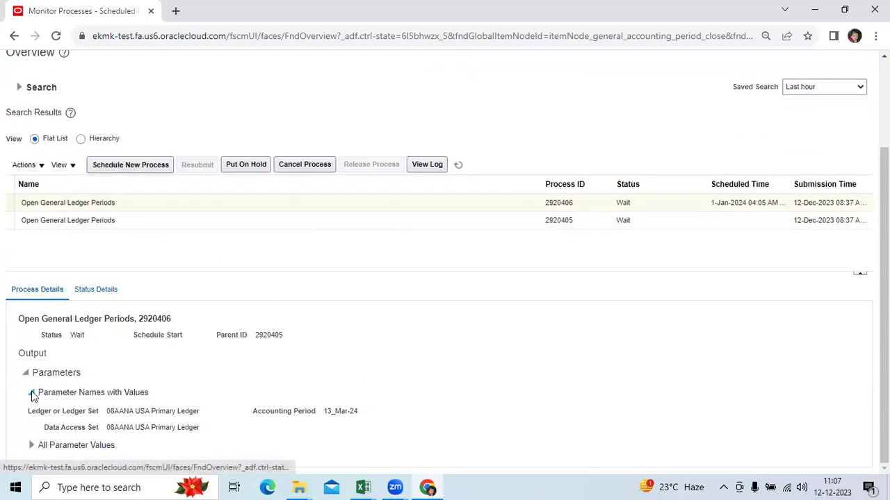
pyautogui.click(32, 444)
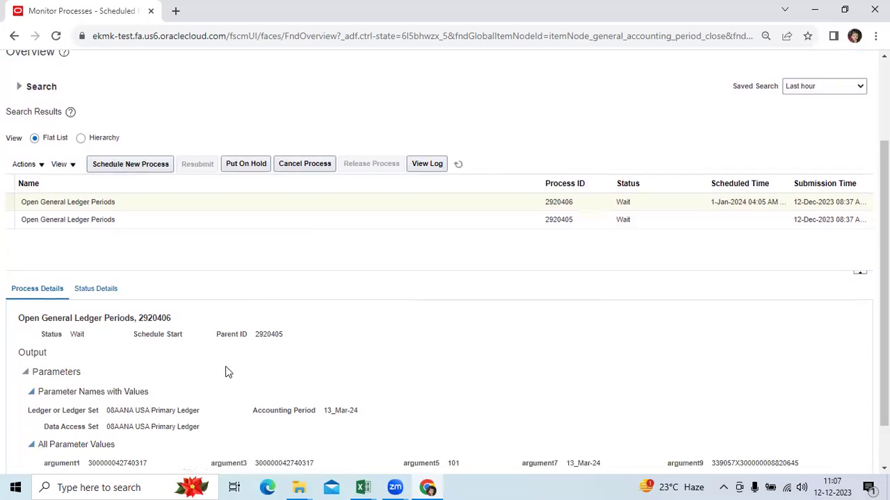
pyautogui.scroll(-2, 227, 369)
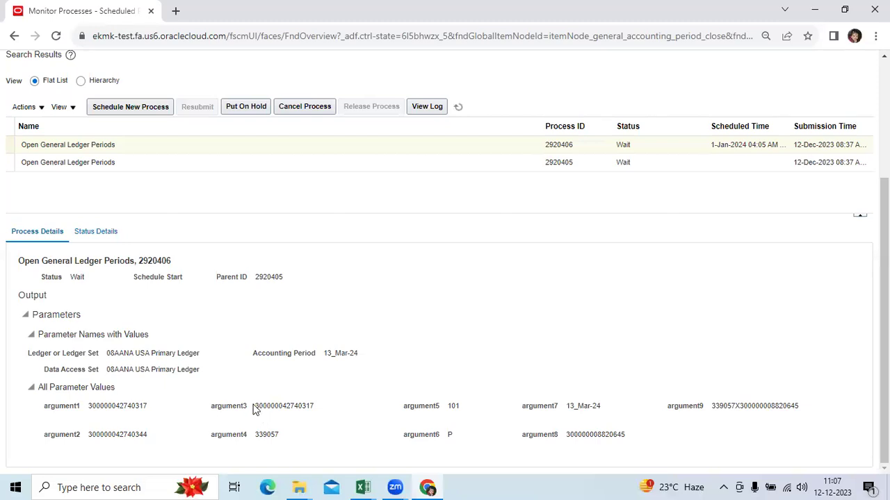
pyautogui.moveTo(255, 410); pyautogui.dragTo(316, 409)
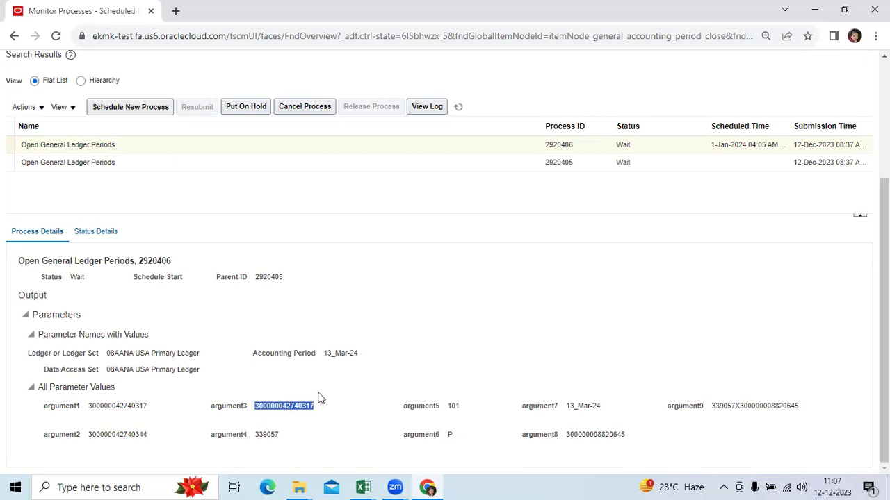
pyautogui.click(319, 393)
pyautogui.scroll(3, 525, 417)
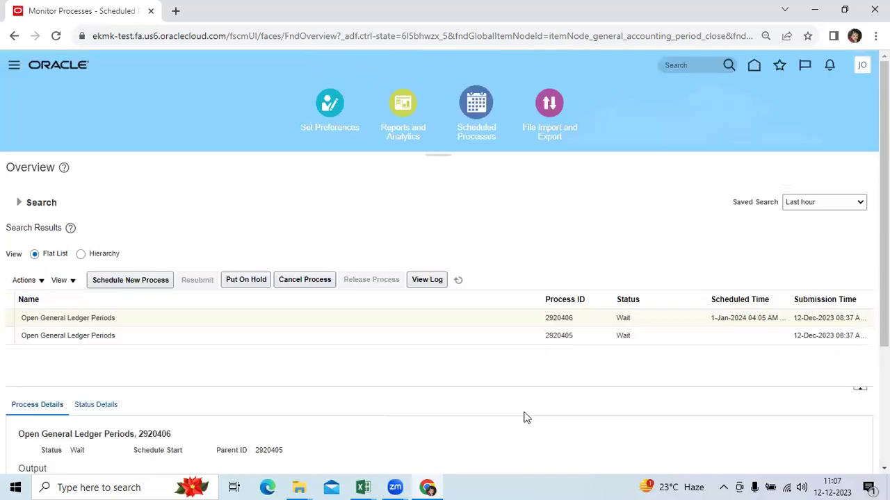